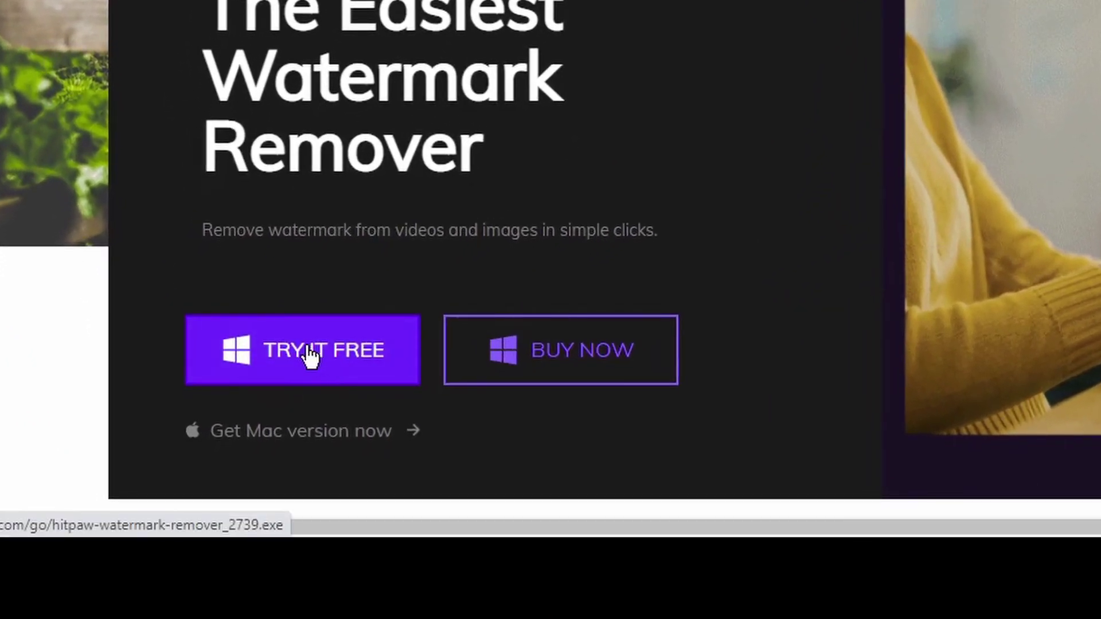
Step: Download the free hitpaw-watermark-remover.exe installer from the HitPaw site to the Desktop
click(308, 354)
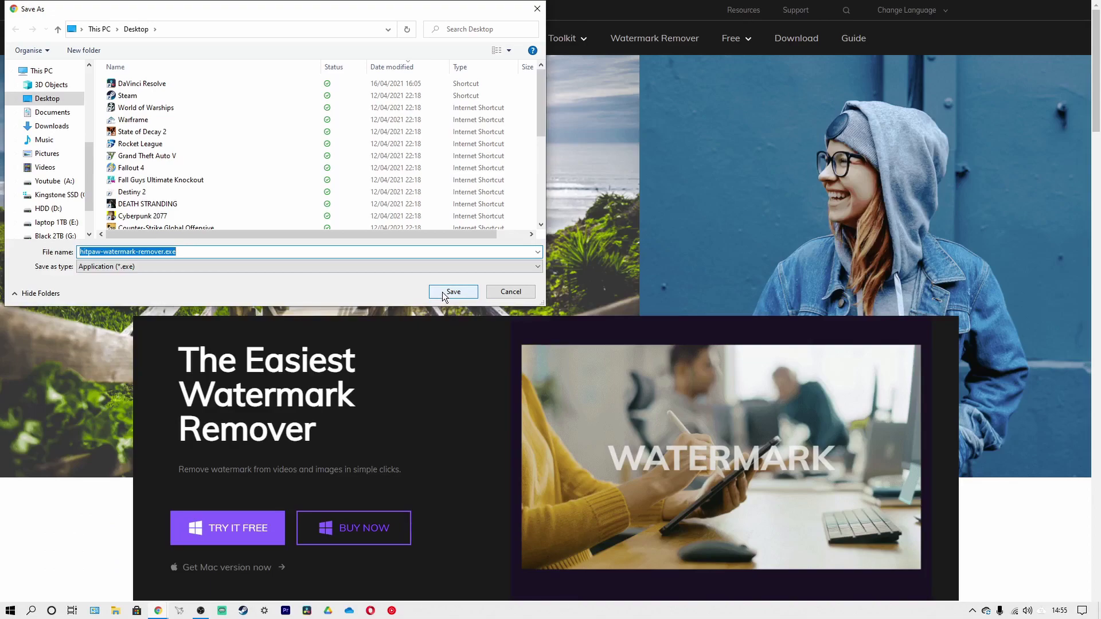
click(452, 292)
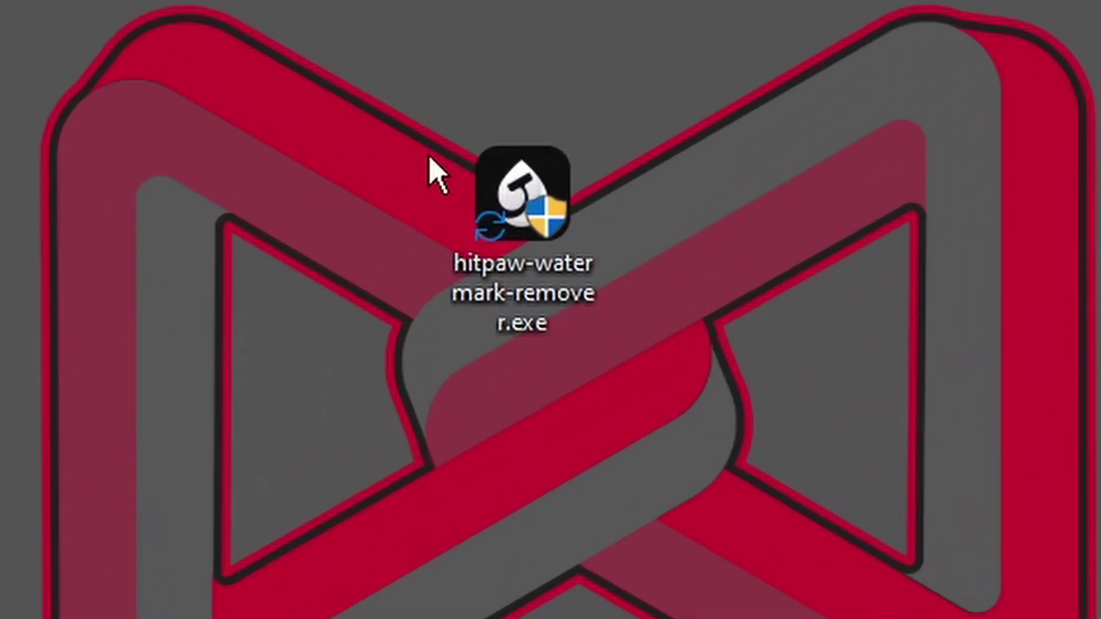
Step: Run hitpaw-watermark-remover.exe and install the program, hiding the installer while it finishes
click(528, 261)
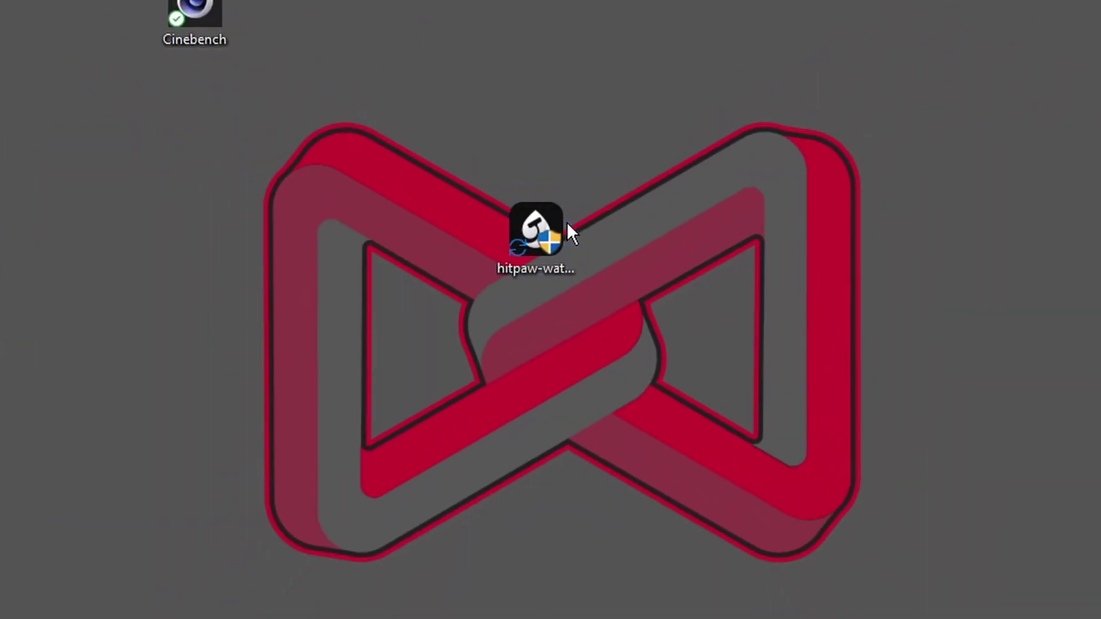
double_click(545, 231)
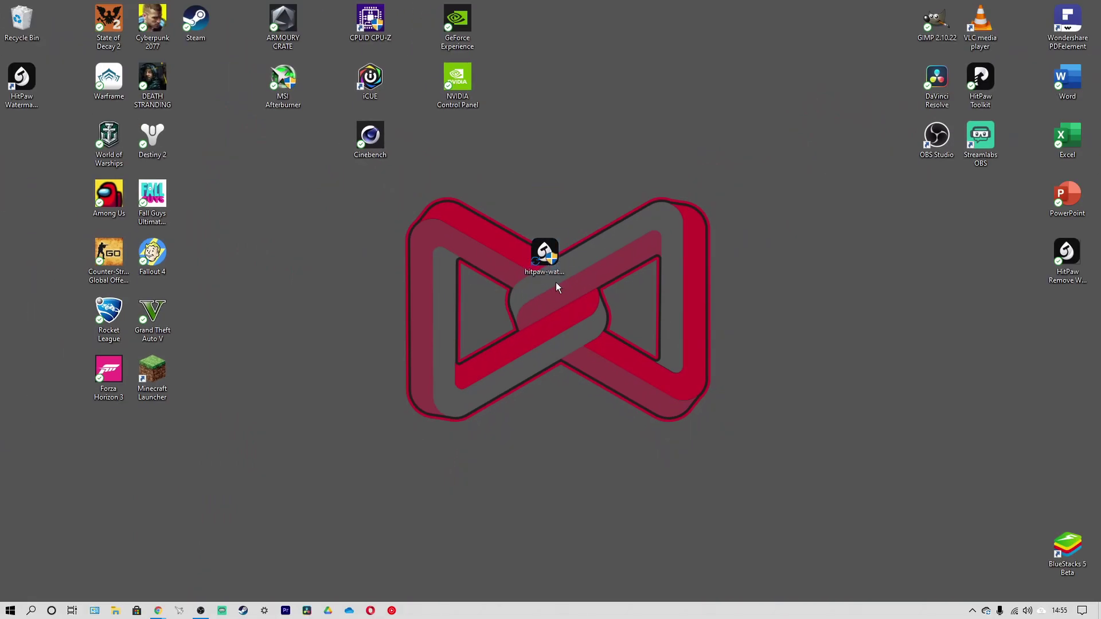
click(590, 344)
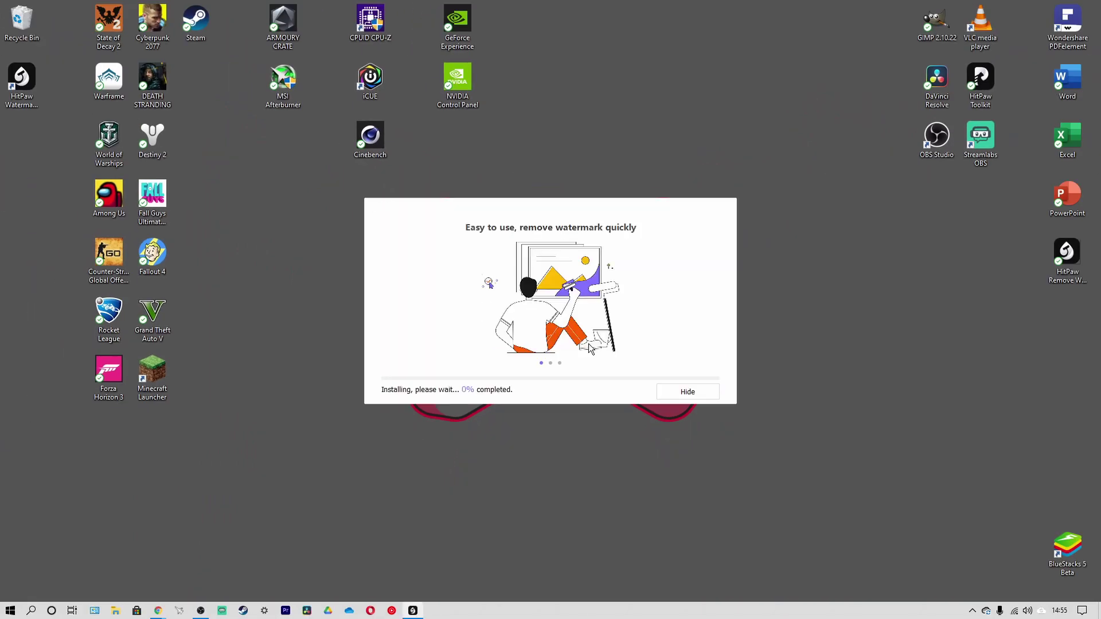
click(674, 391)
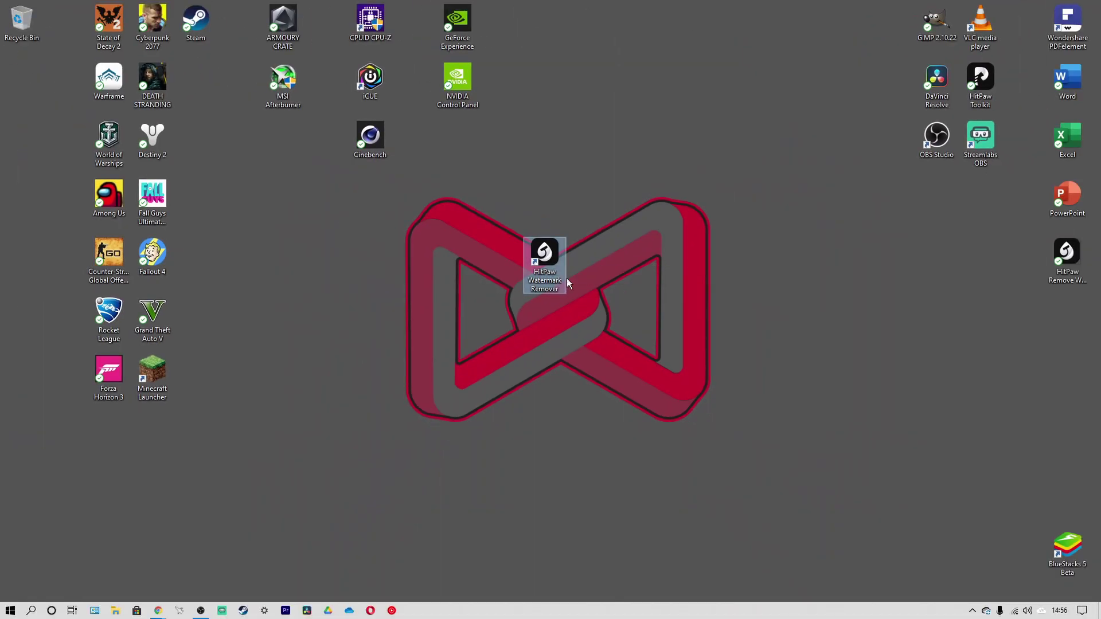
Step: Launch the program, choose Remove Image Watermark, and drop in the Digital Trends mountain photo
double_click(547, 260)
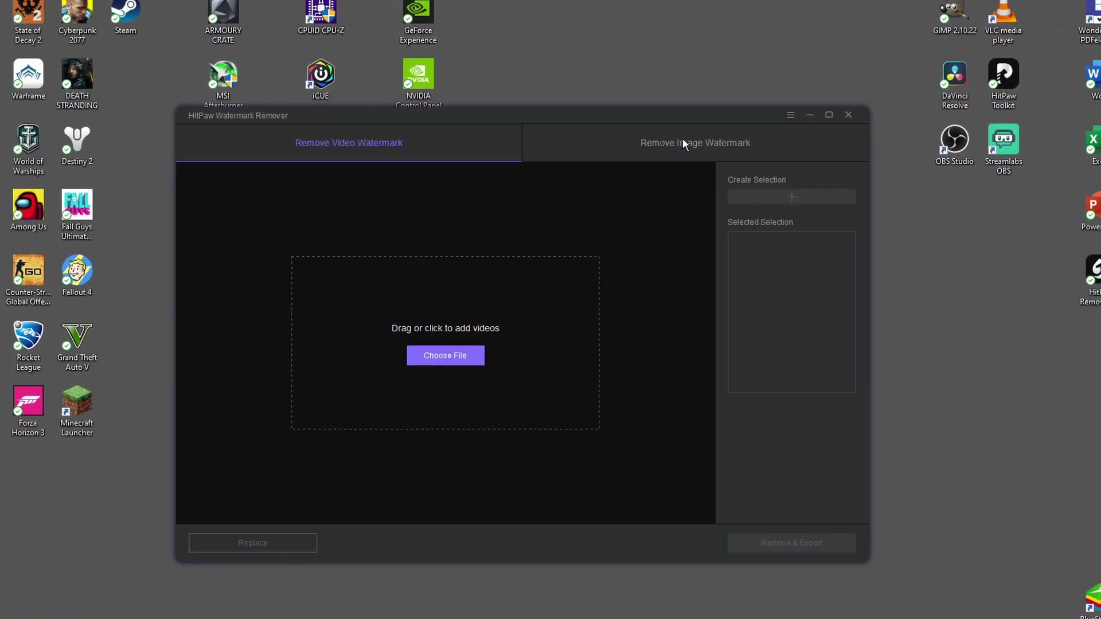
click(682, 142)
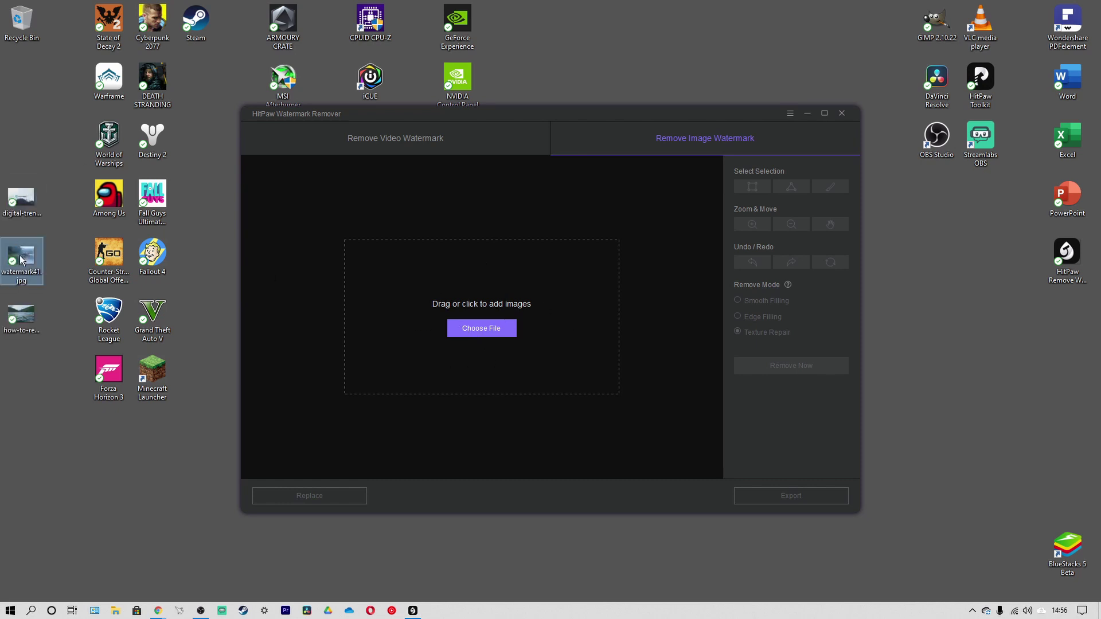
click(20, 308)
click(38, 383)
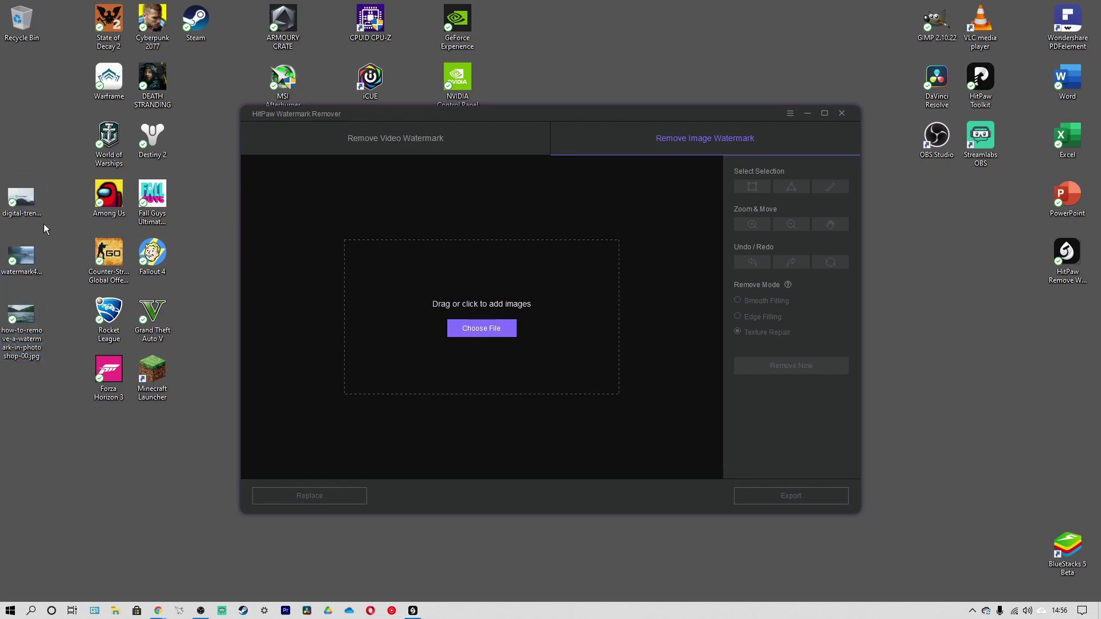
drag(24, 205, 522, 315)
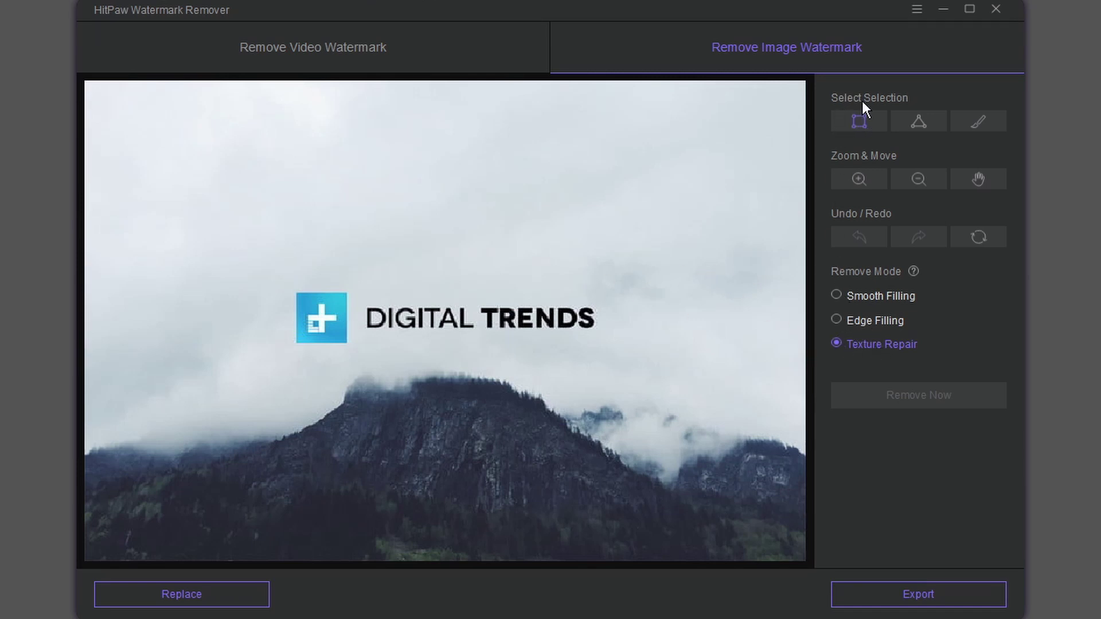
Step: Drag a rectangle selection over the Digital Trends logo in the sky
drag(346, 233, 367, 274)
Step: Undo the rectangle and trace a trial polygon selection in the sky
click(880, 237)
click(348, 191)
click(342, 250)
click(270, 214)
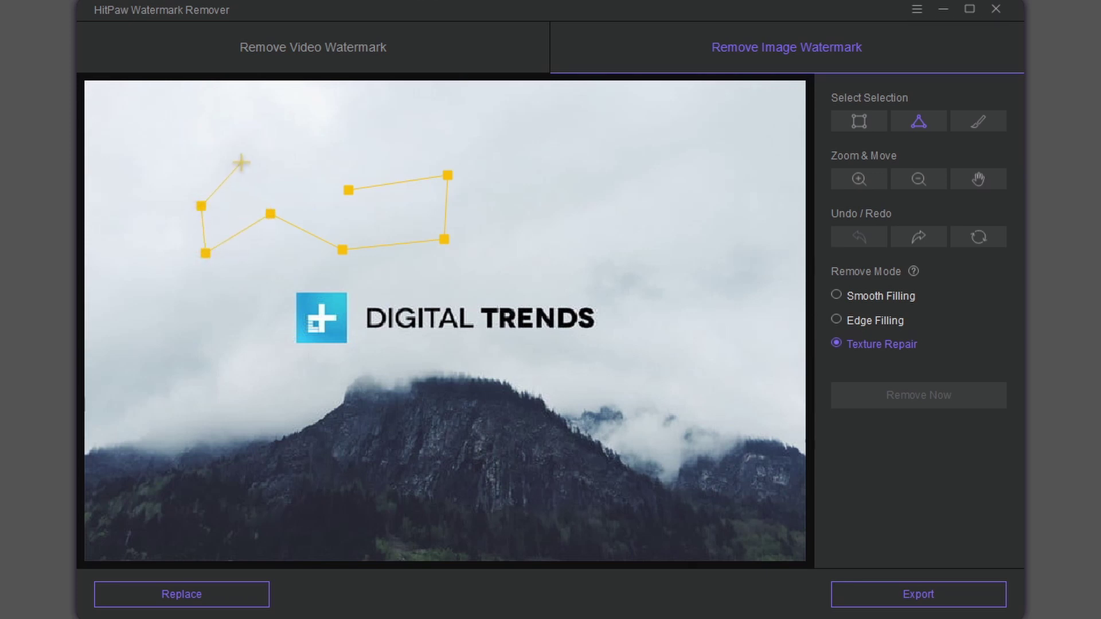
click(241, 163)
click(348, 190)
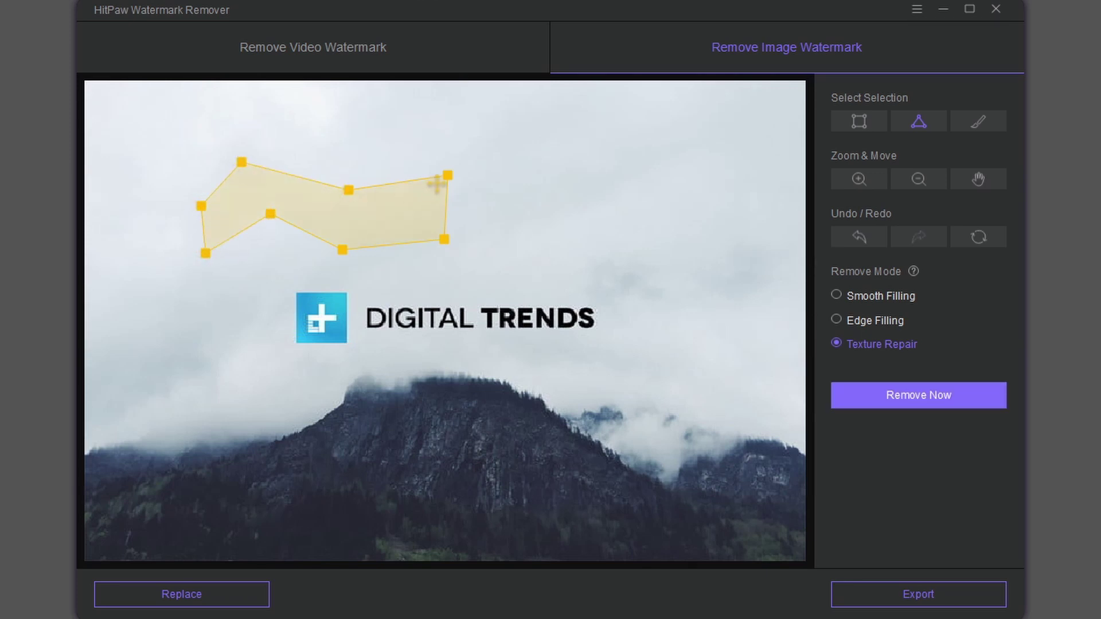
Step: Undo the polygon, brush over the full Digital Trends logo, and select Smooth Filling
click(863, 247)
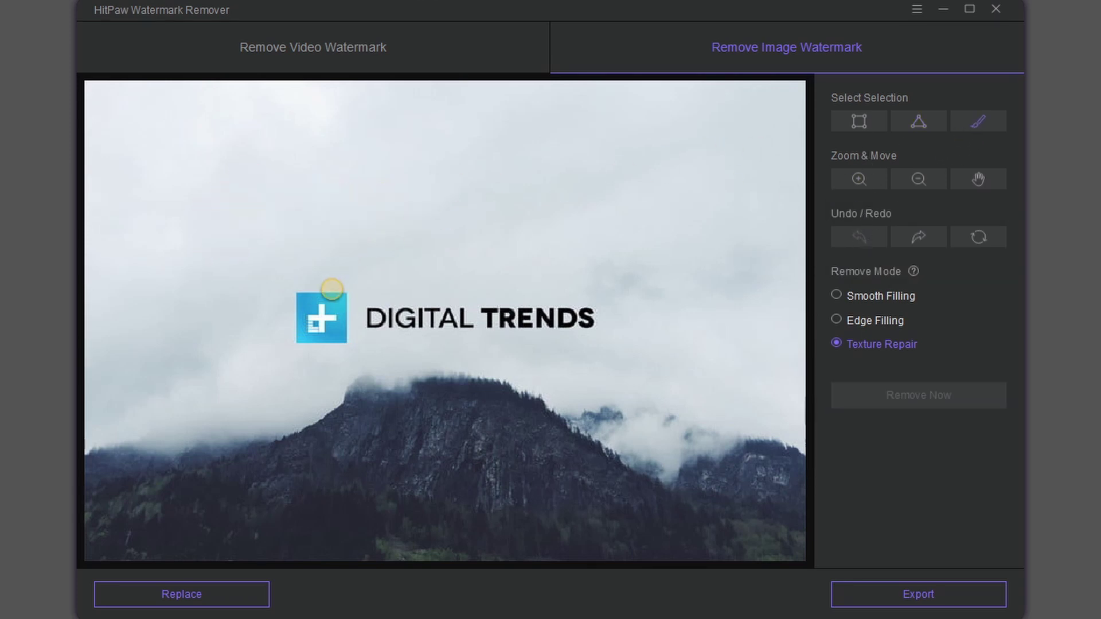
mouse_move(321, 285)
mouse_down()
mouse_move(301, 292)
mouse_move(344, 302)
mouse_move(299, 316)
mouse_move(320, 349)
mouse_move(344, 322)
mouse_move(328, 312)
mouse_move(321, 319)
mouse_move(370, 318)
mouse_move(365, 327)
mouse_move(597, 322)
mouse_move(405, 306)
mouse_move(581, 296)
mouse_up()
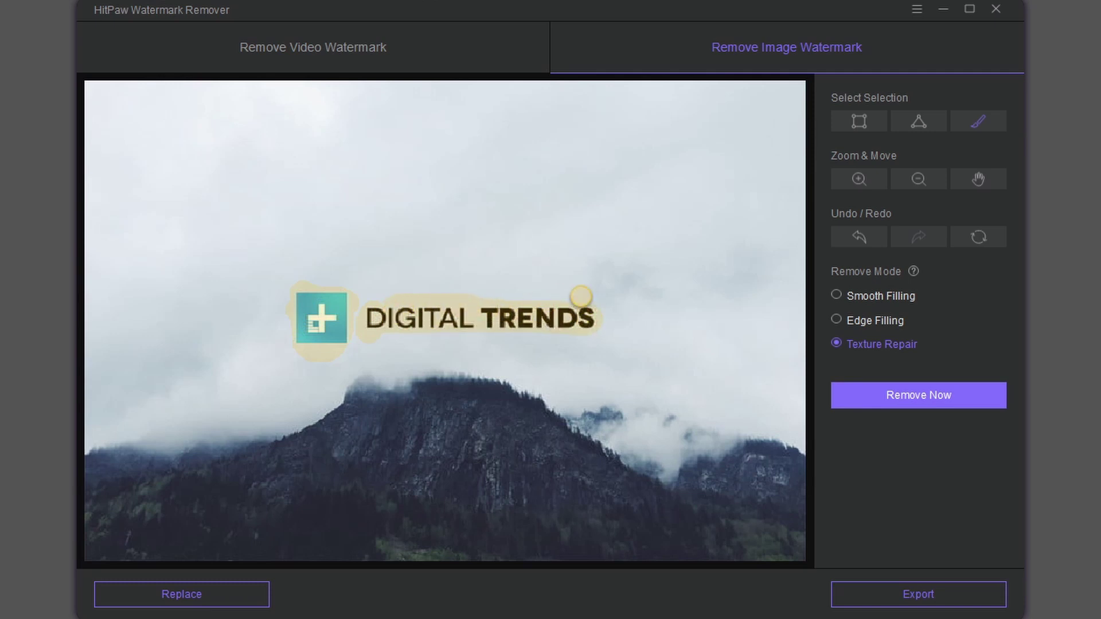
click(836, 295)
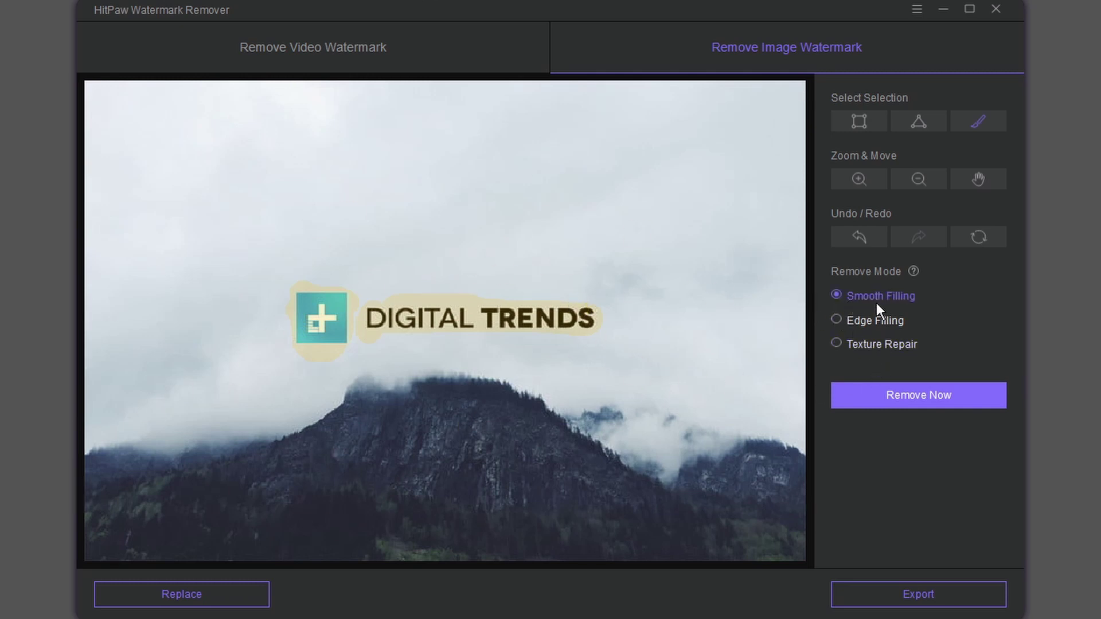
Step: Compare Edge Filling and Texture Repair, then erase the logo using Smooth Filling
click(837, 318)
click(836, 341)
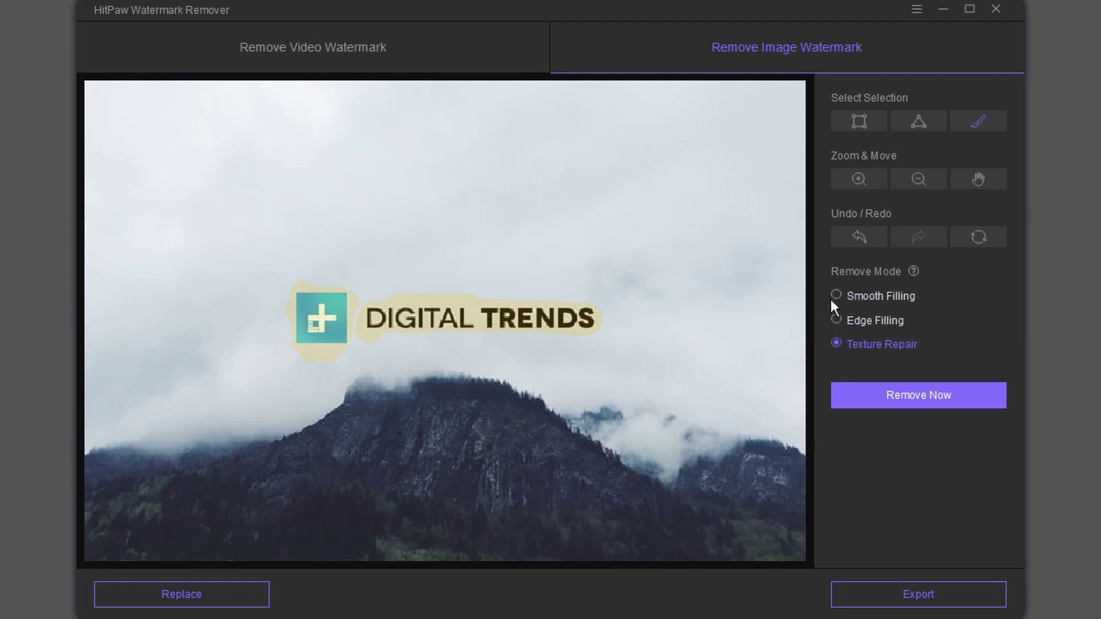
click(837, 295)
click(901, 394)
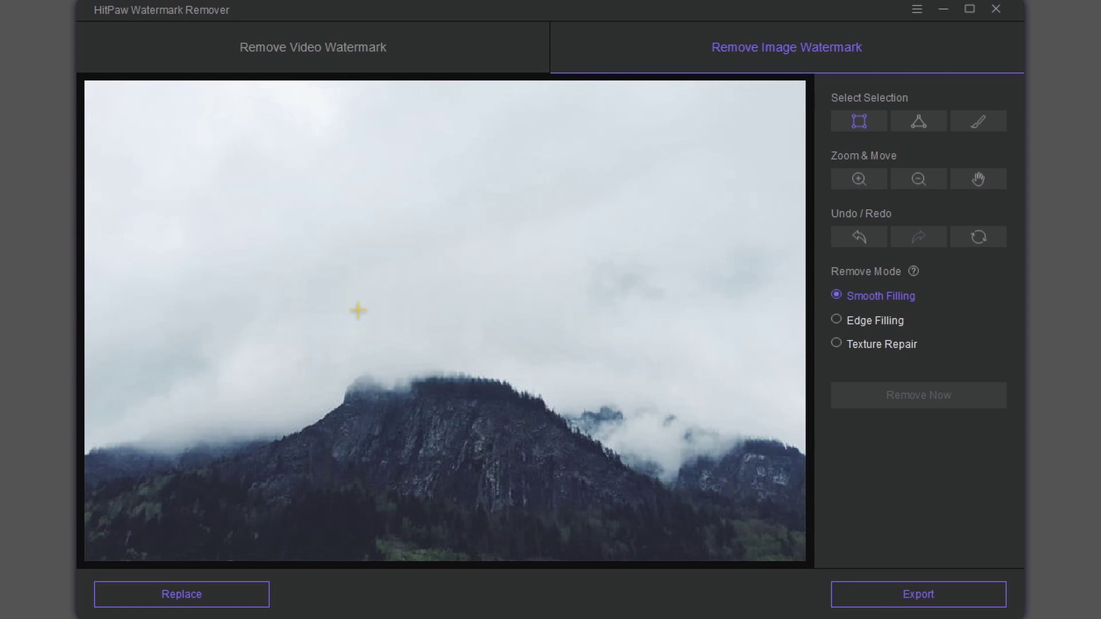
Step: Export the cleaned mountain photo as a new desktop copy and begin replacing it
click(905, 591)
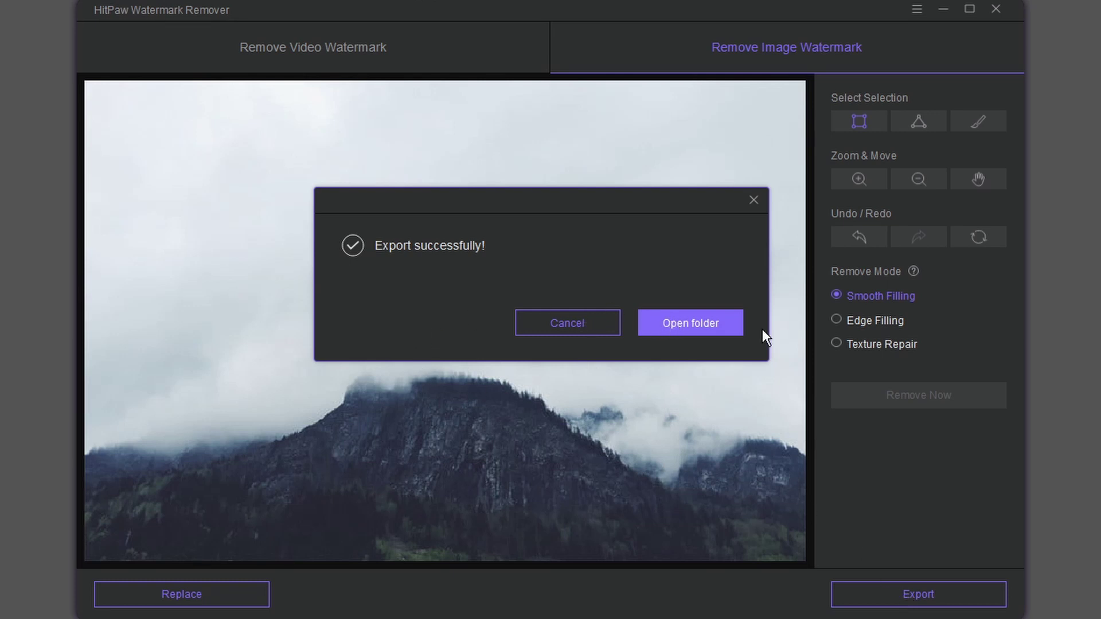
click(705, 332)
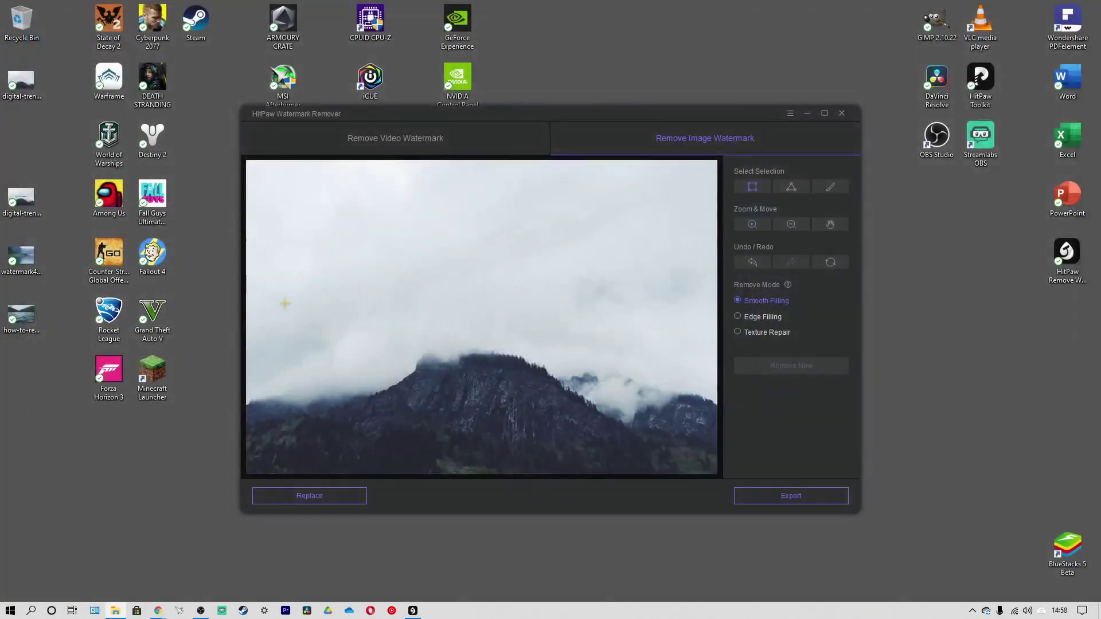
click(322, 497)
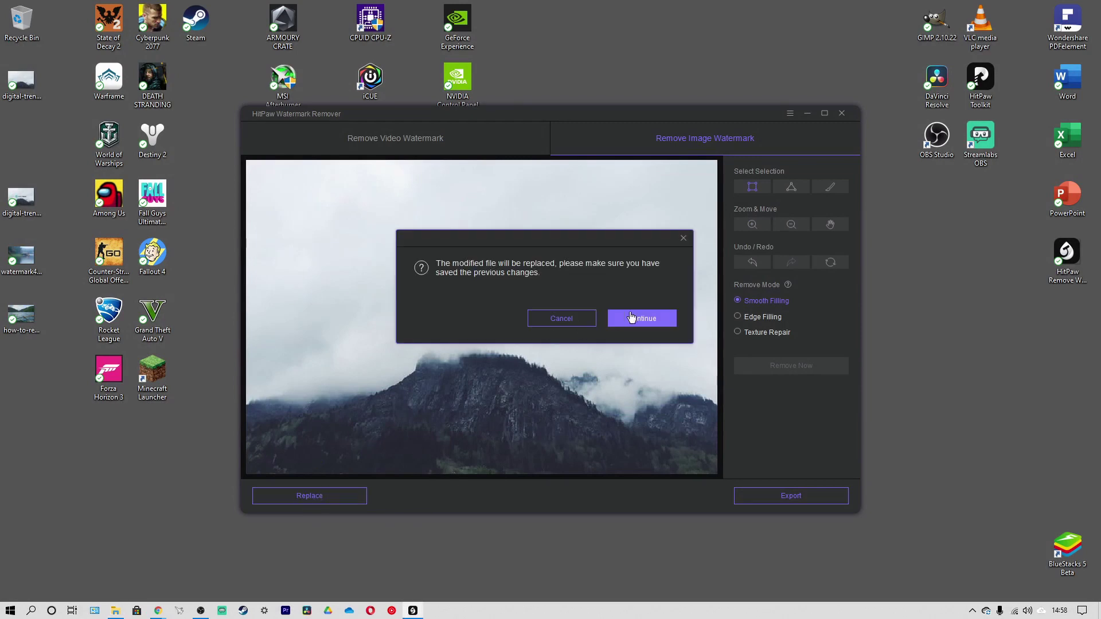
Step: Confirm the replacement to load the lakeside boathouse photo with its copyright watermark
click(633, 318)
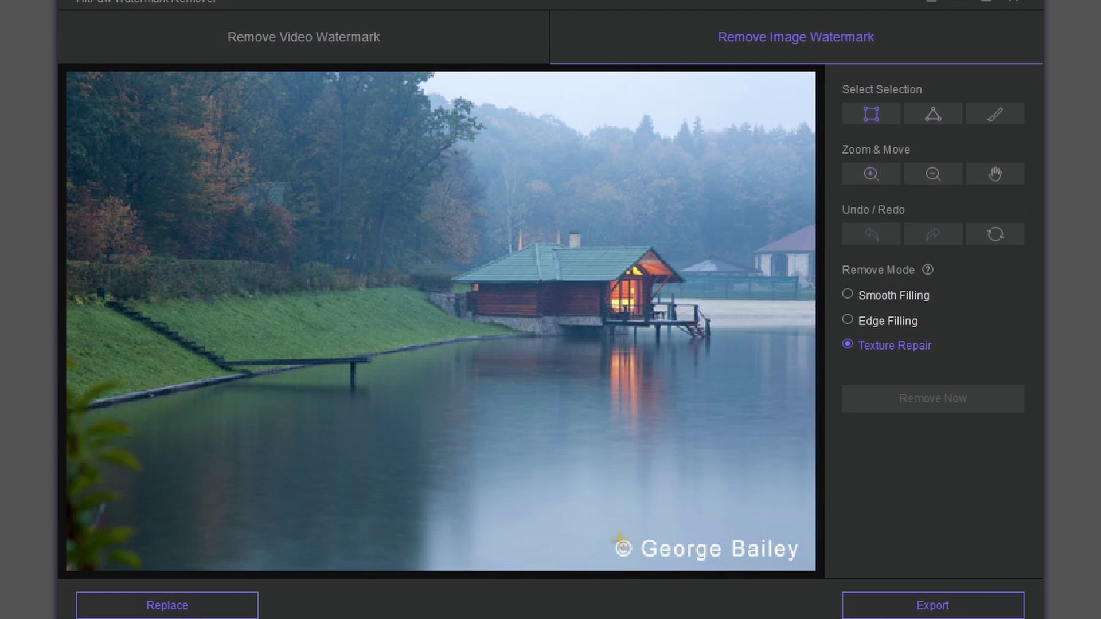
Step: Select the bottom-right copyright watermark and erase it with Smooth Filling
drag(616, 540, 798, 567)
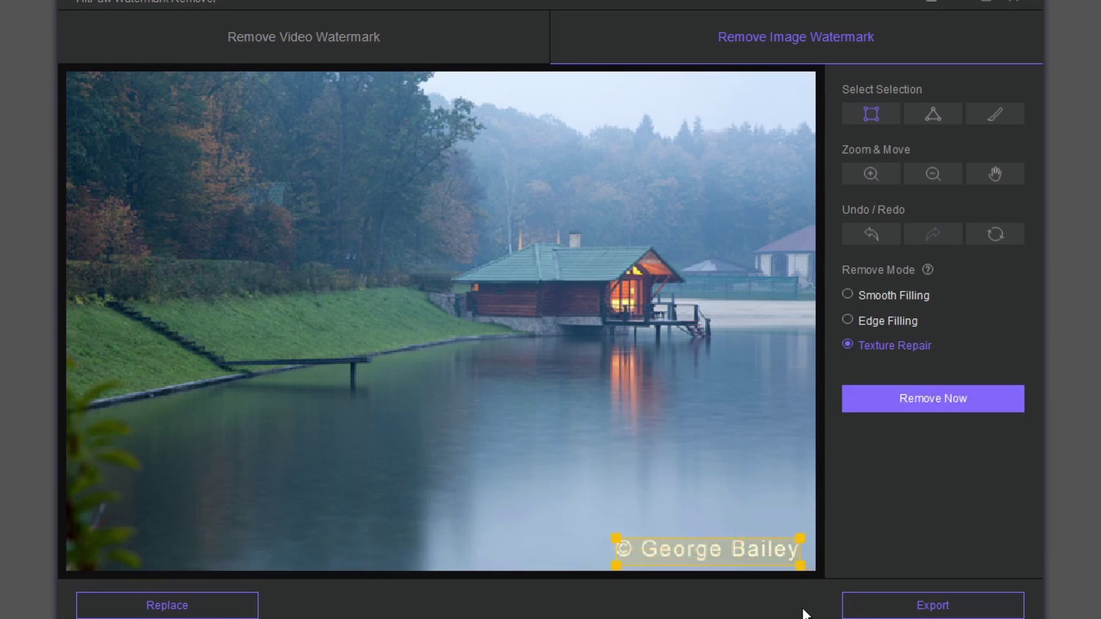
click(848, 294)
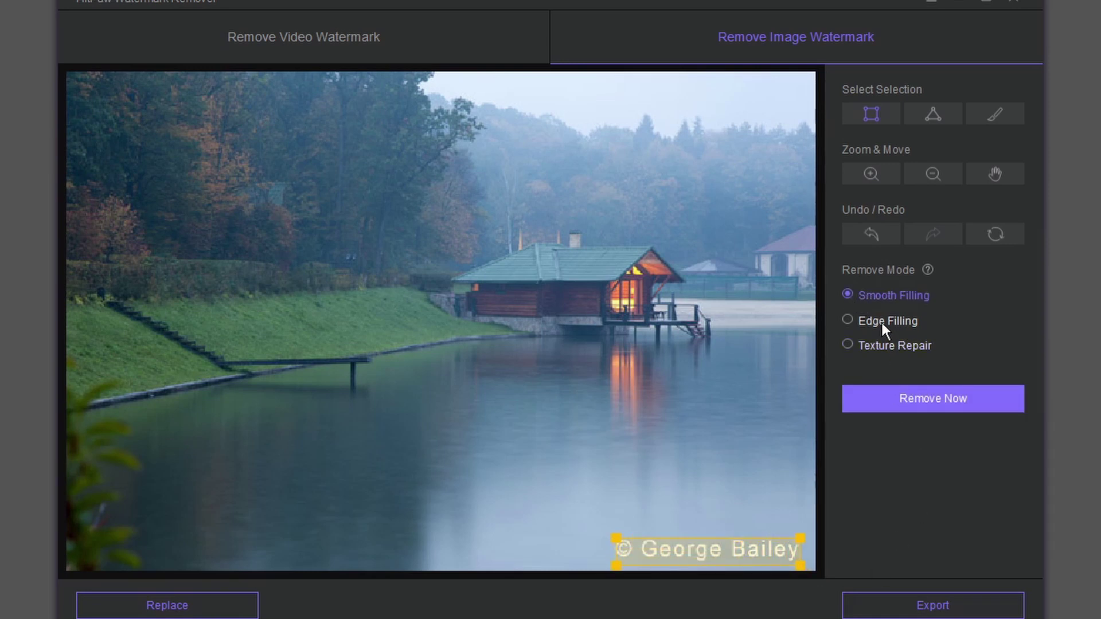
click(958, 399)
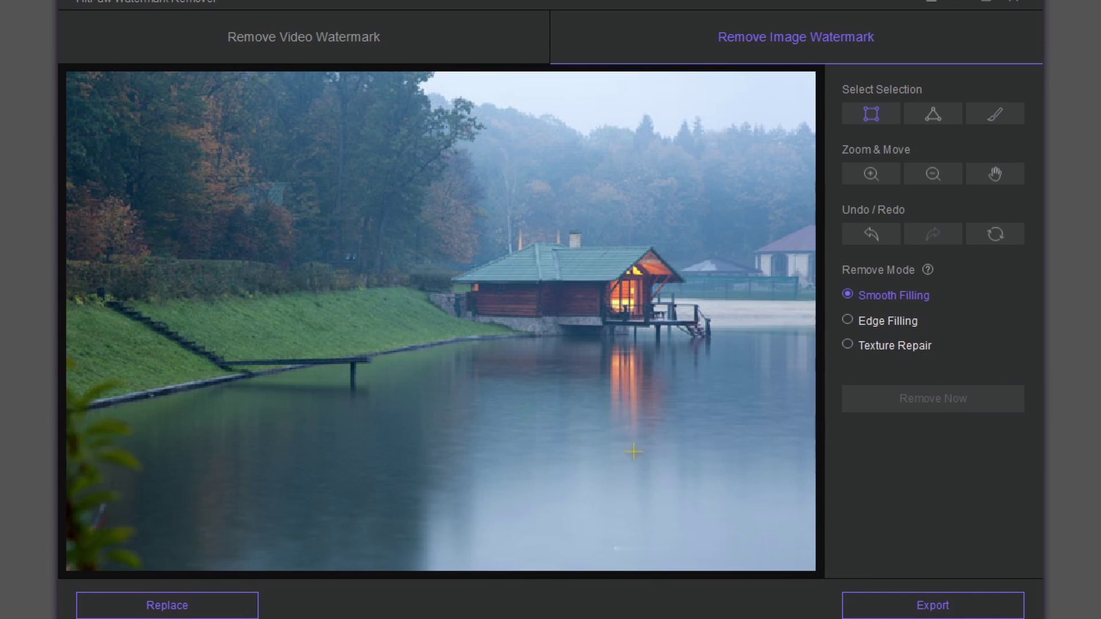
Step: Erase the leftover faint watermark at the bottom, then drag in a different photo
drag(596, 527, 701, 562)
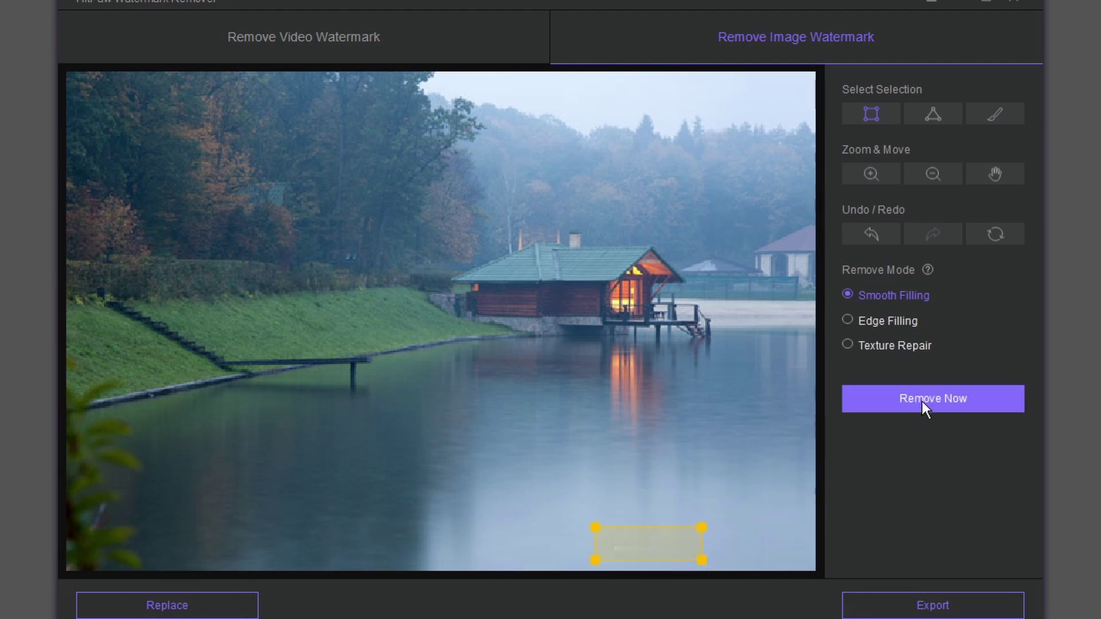
click(921, 403)
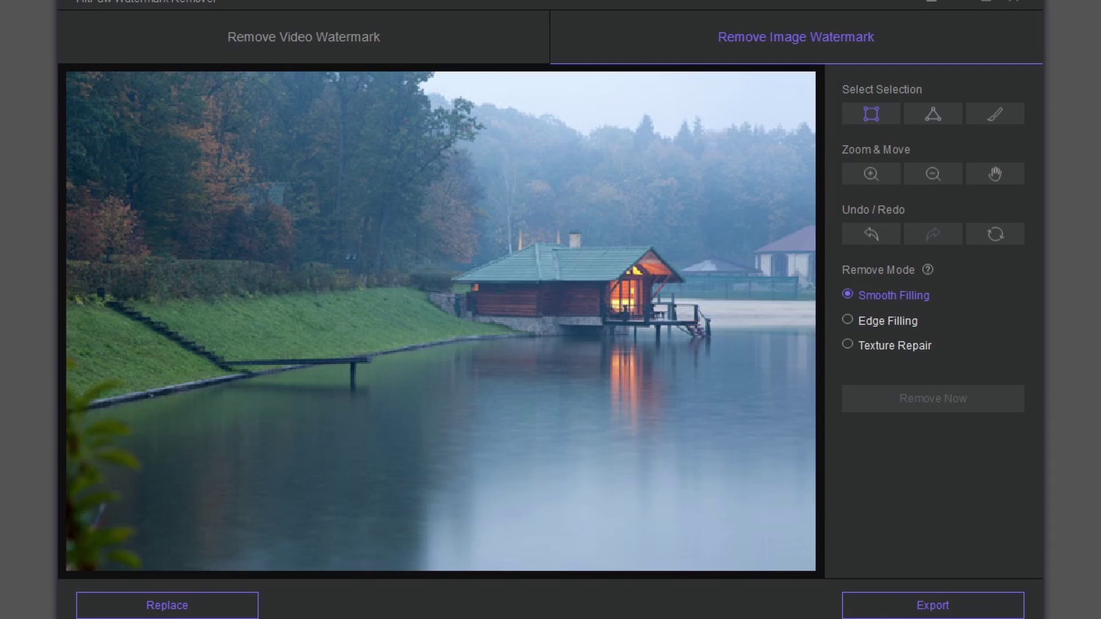
drag(184, 344, 329, 387)
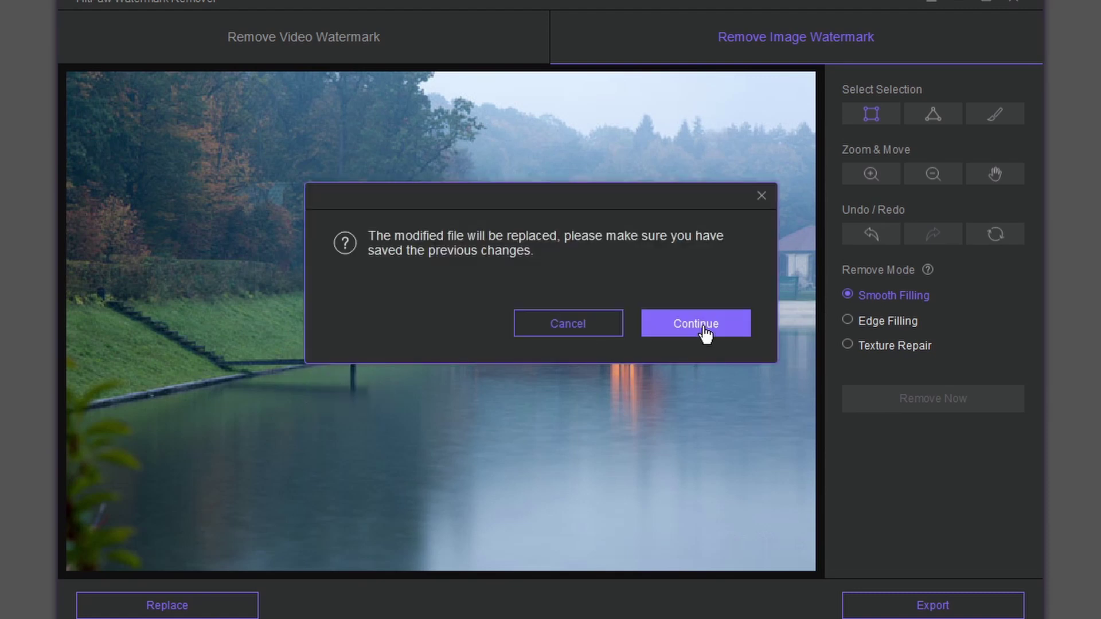
Step: Confirm loading the © PhotoMarks lake-and-oar photo and set Edge Filling mode
click(706, 336)
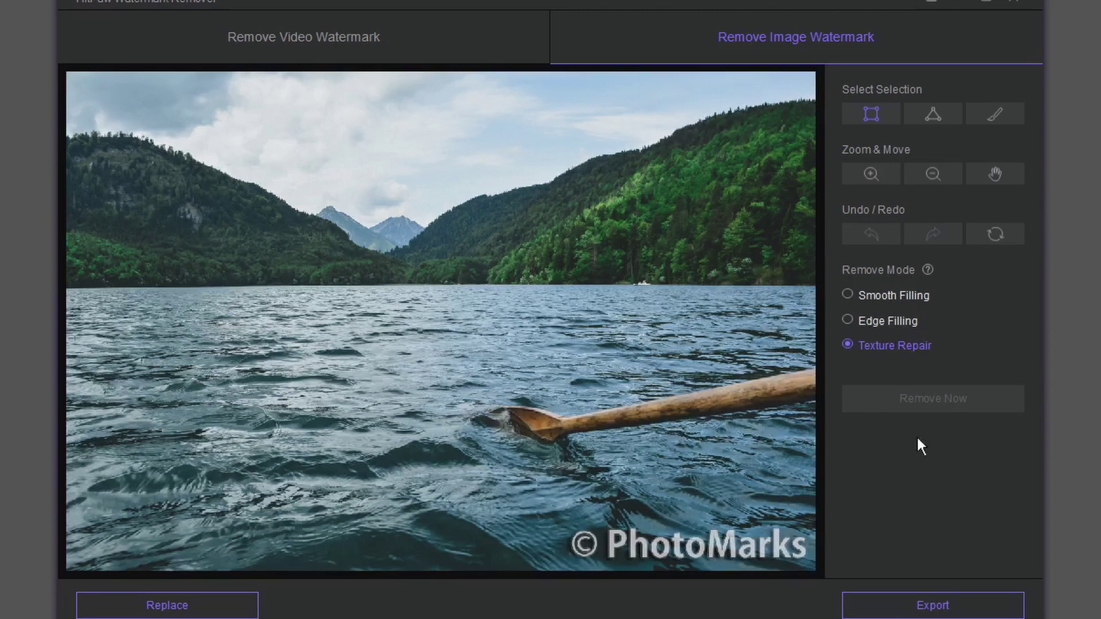
click(849, 320)
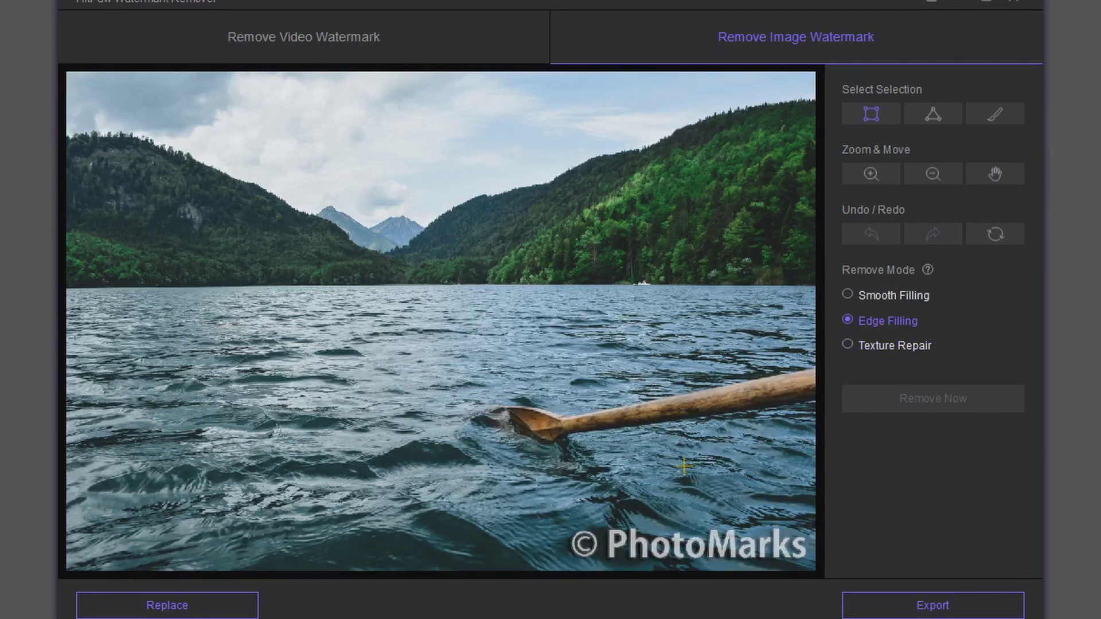
Step: With polygon selection, trace the top edge of the © PhotoMarks watermark from the © rightward
click(934, 116)
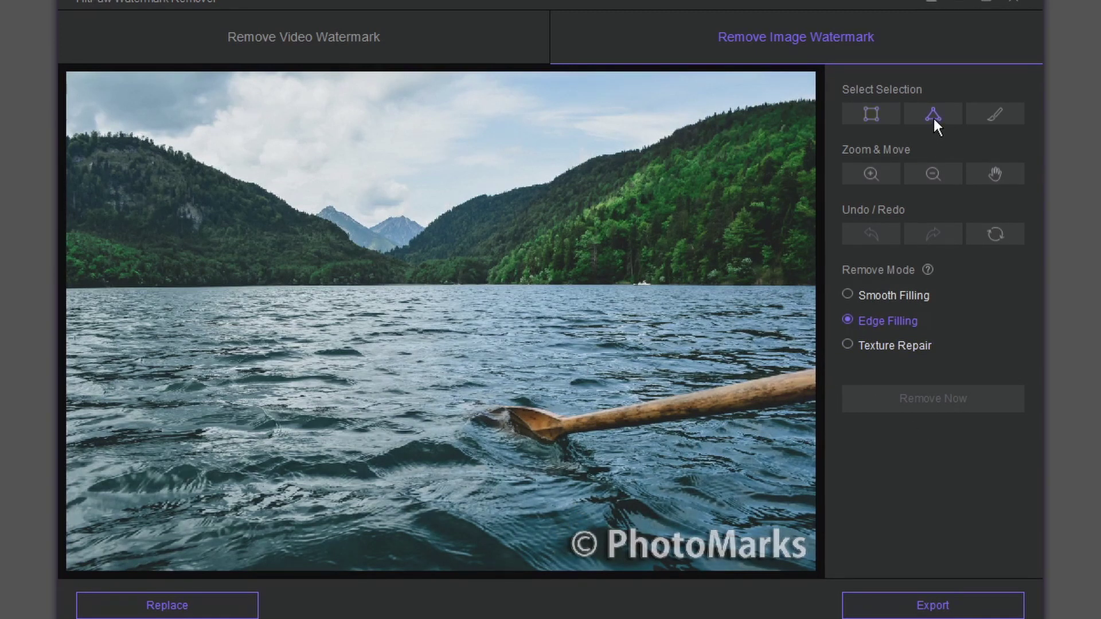
click(574, 530)
click(603, 530)
click(630, 521)
click(674, 529)
click(699, 529)
click(724, 525)
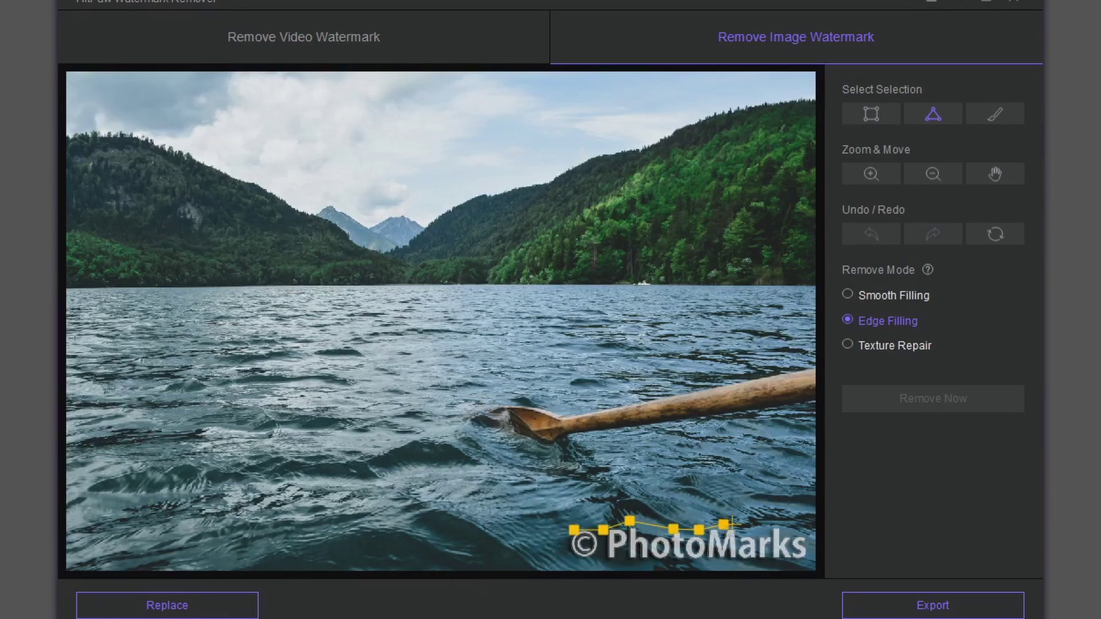
click(743, 525)
click(768, 524)
click(785, 526)
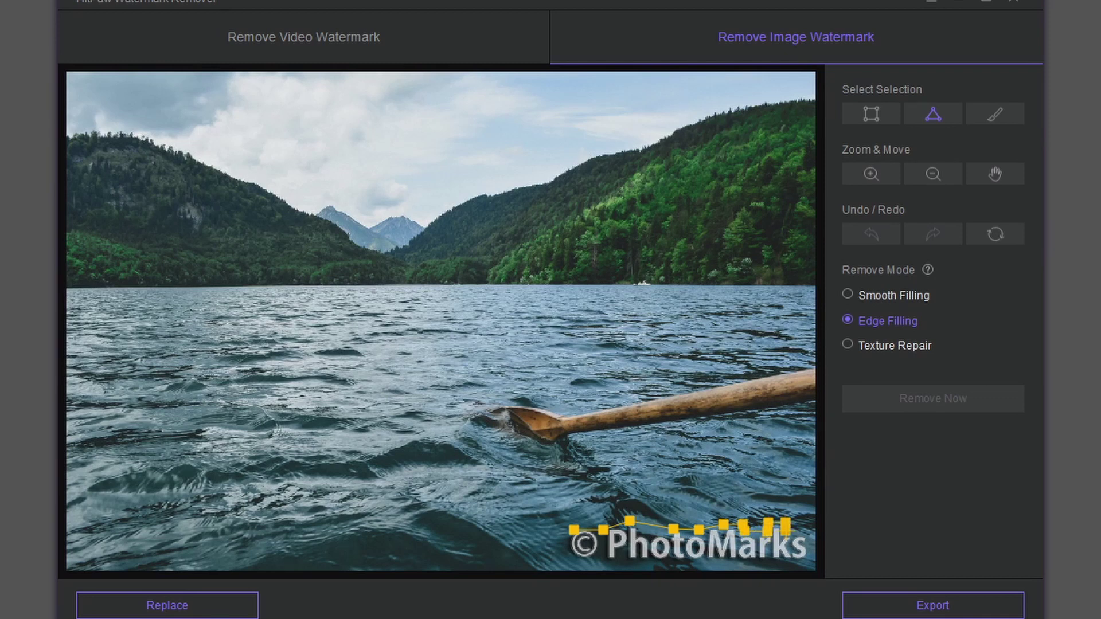
click(807, 531)
Step: Continue the outline down the right side and along the bottom, closing it at the ©
click(806, 559)
click(787, 566)
click(762, 563)
click(721, 561)
click(681, 558)
click(661, 560)
click(633, 563)
click(611, 562)
click(599, 558)
click(583, 562)
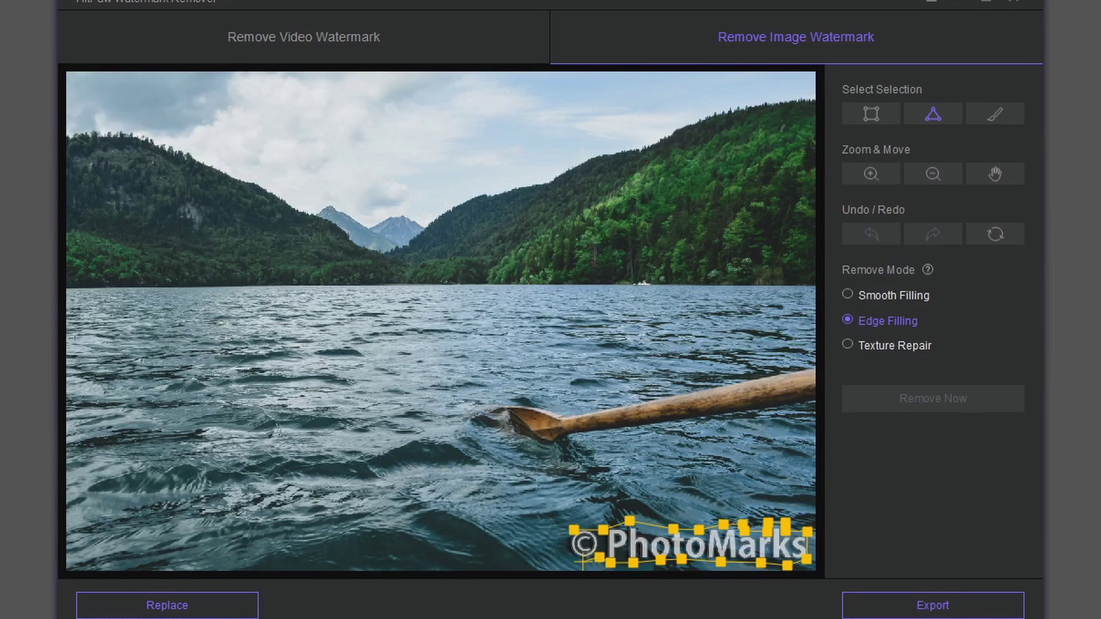
click(567, 554)
click(573, 531)
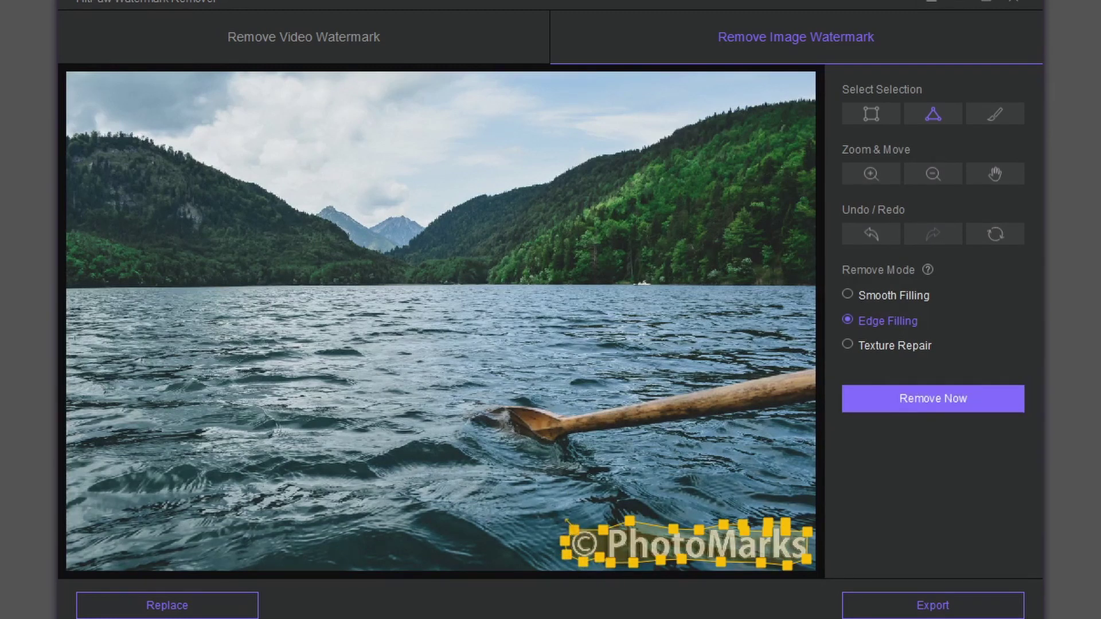
Step: Erase the outlined PhotoMarks watermark with Edge Filling, undo it, and retry with Smooth Filling
click(916, 397)
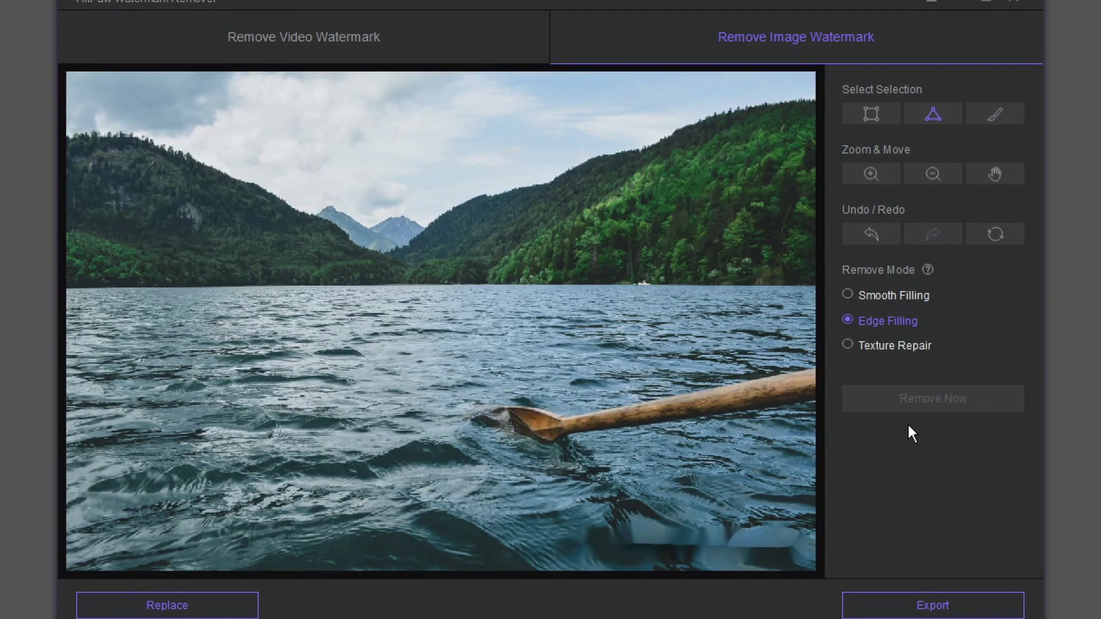
click(848, 230)
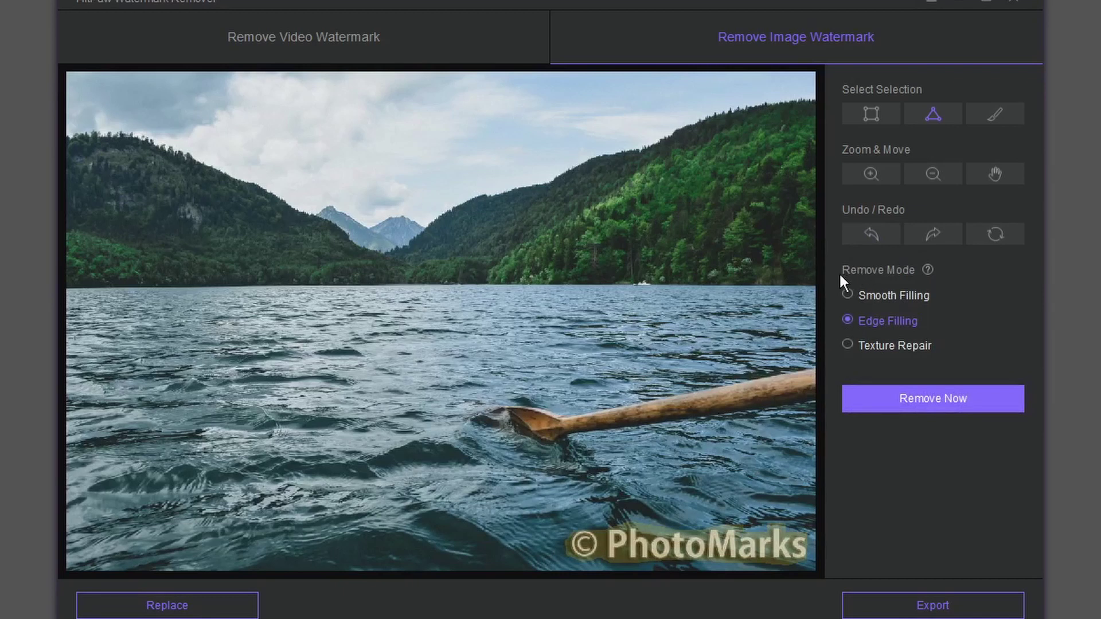
click(847, 295)
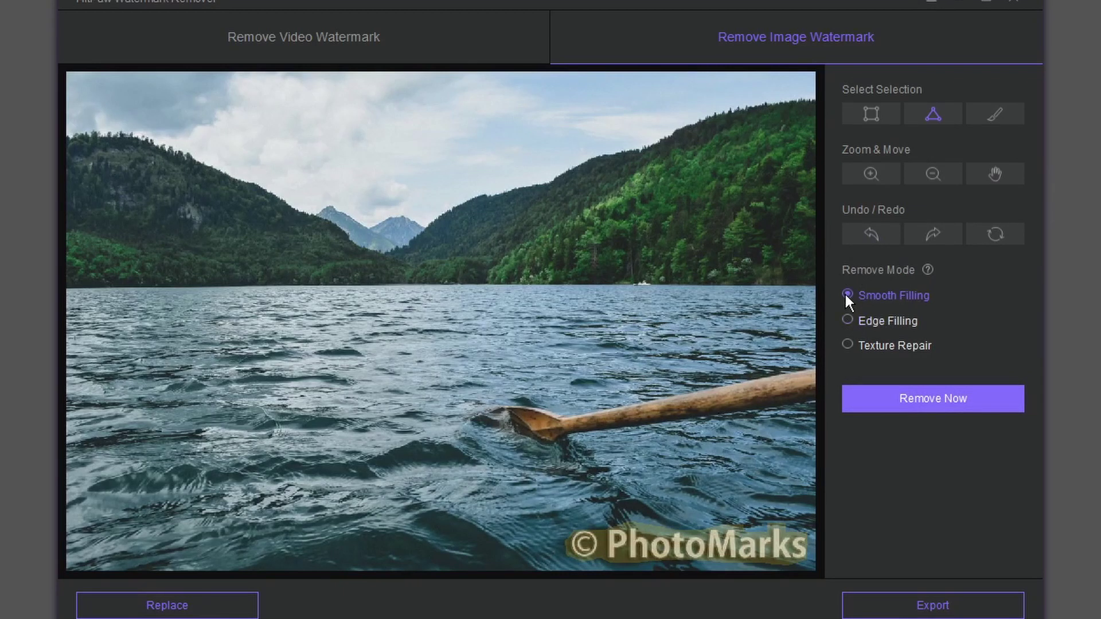
click(916, 394)
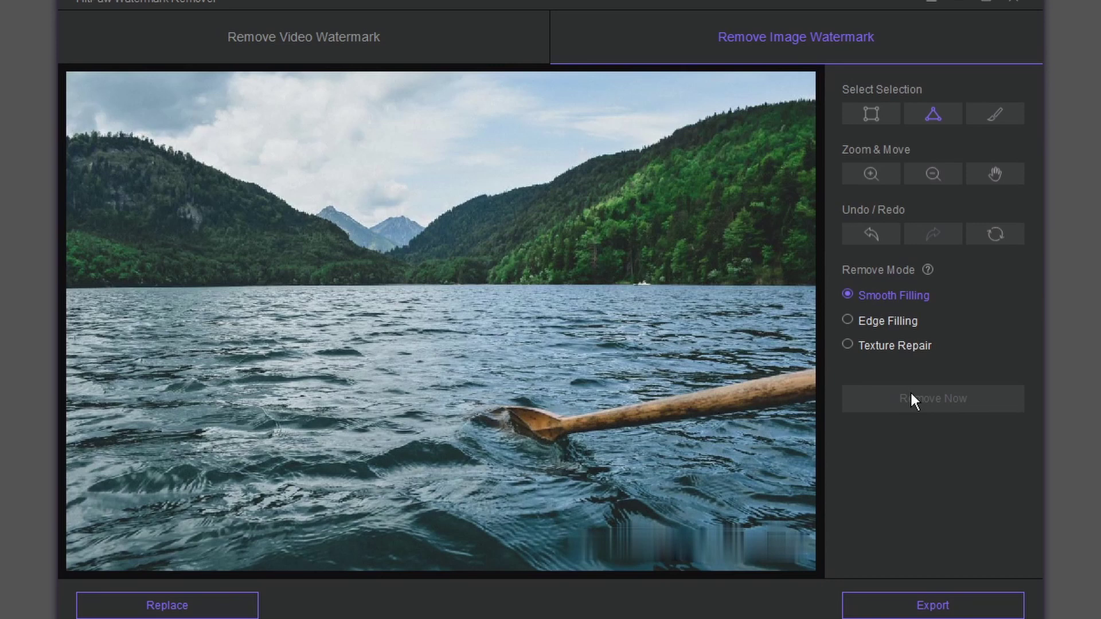
Step: Undo the Smooth Filling result and erase the watermark with Texture Repair instead
click(863, 233)
click(849, 344)
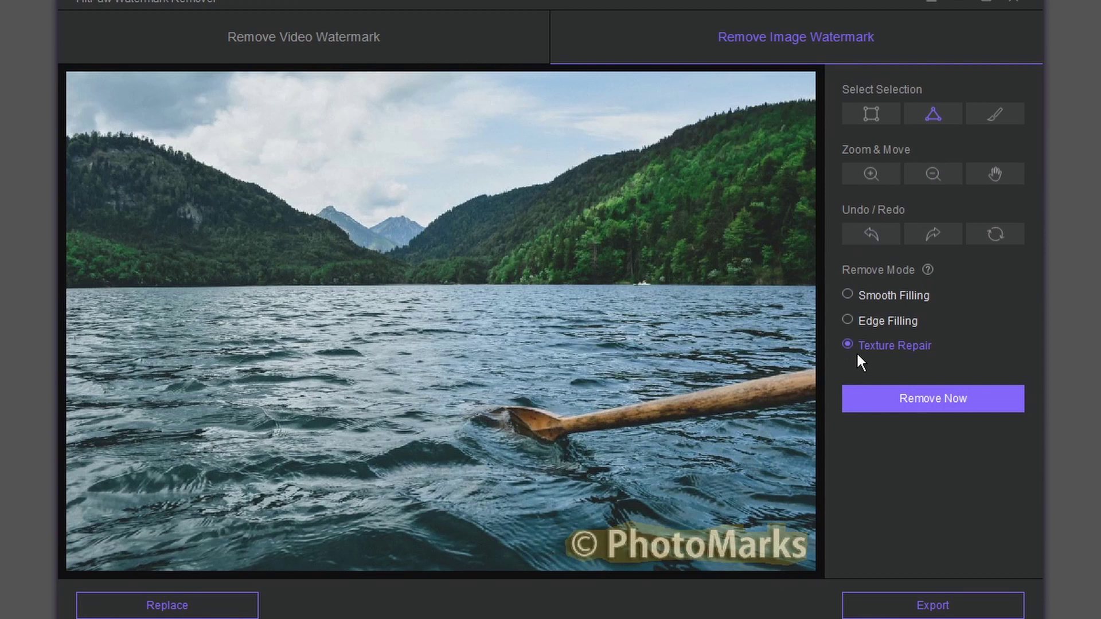
click(920, 403)
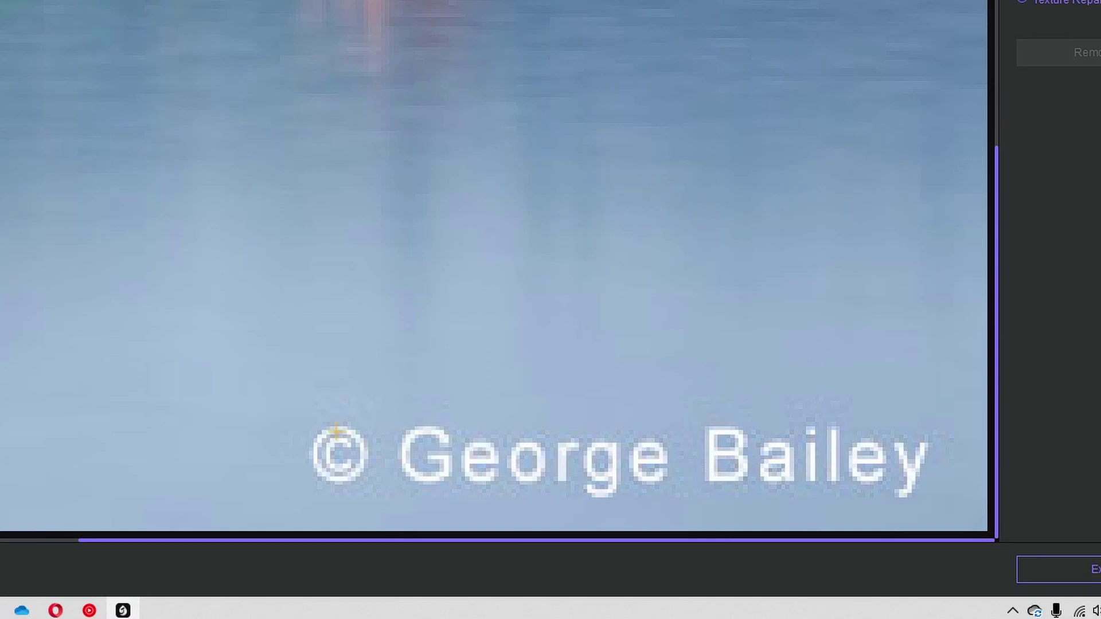
Step: Box the © George Bailey watermark and erase it, settling on Smooth Filling after trying Texture Repair and Edge Filling
drag(317, 421, 927, 508)
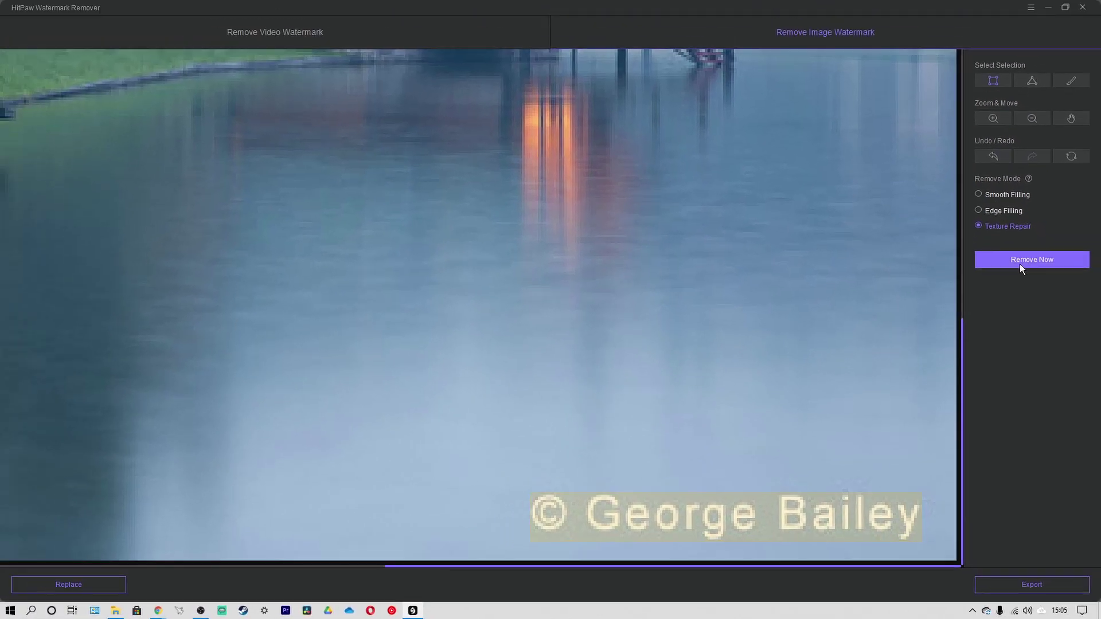
click(1077, 56)
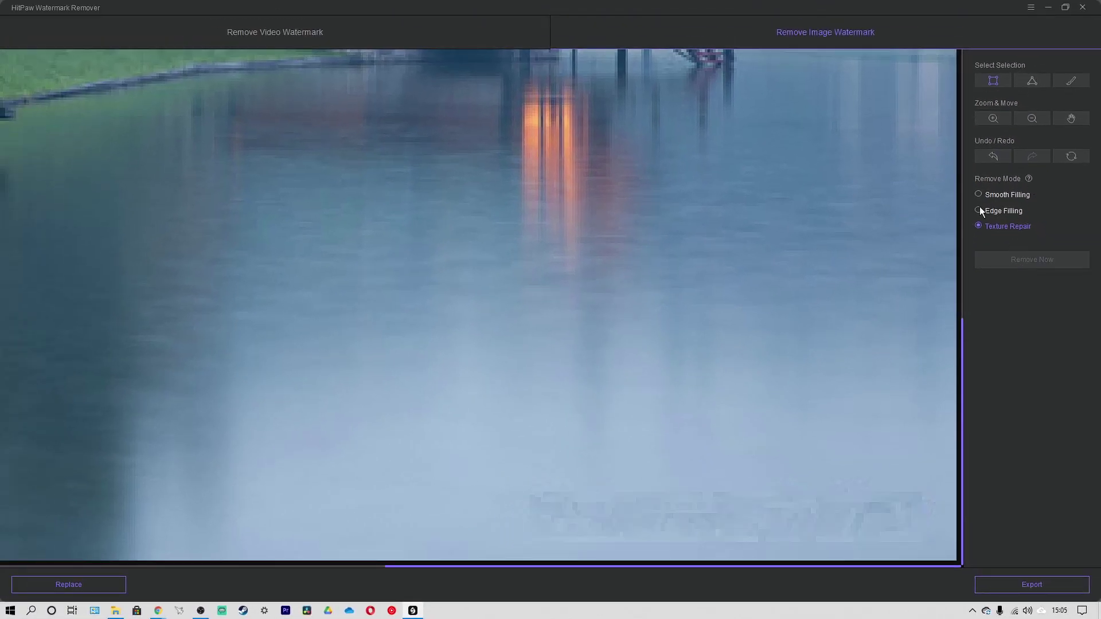
click(979, 210)
click(1014, 253)
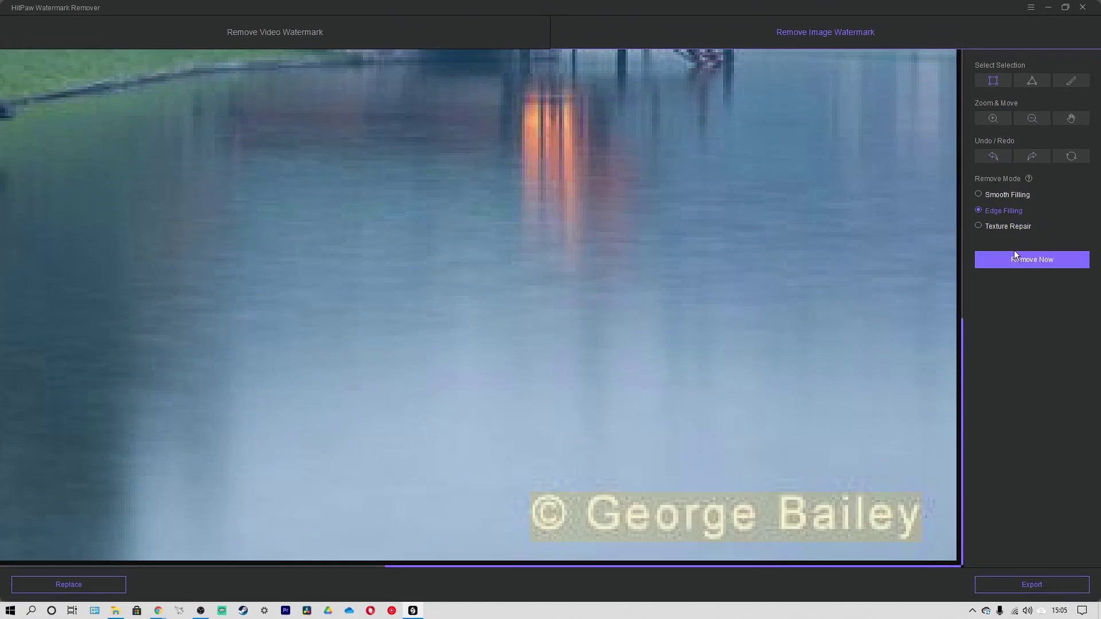
click(978, 195)
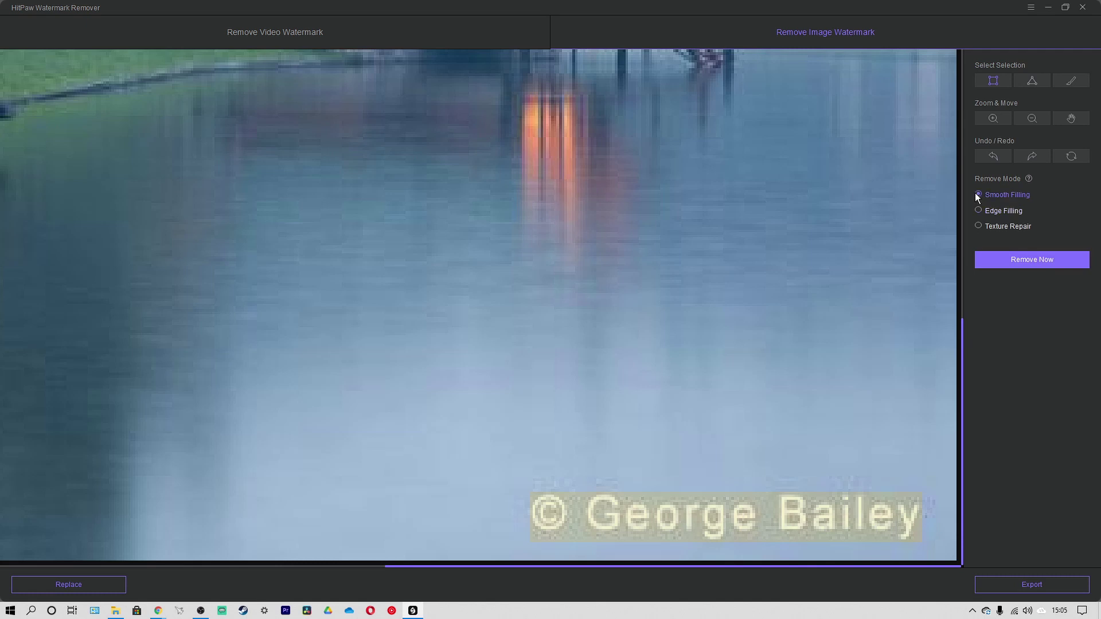
click(1009, 261)
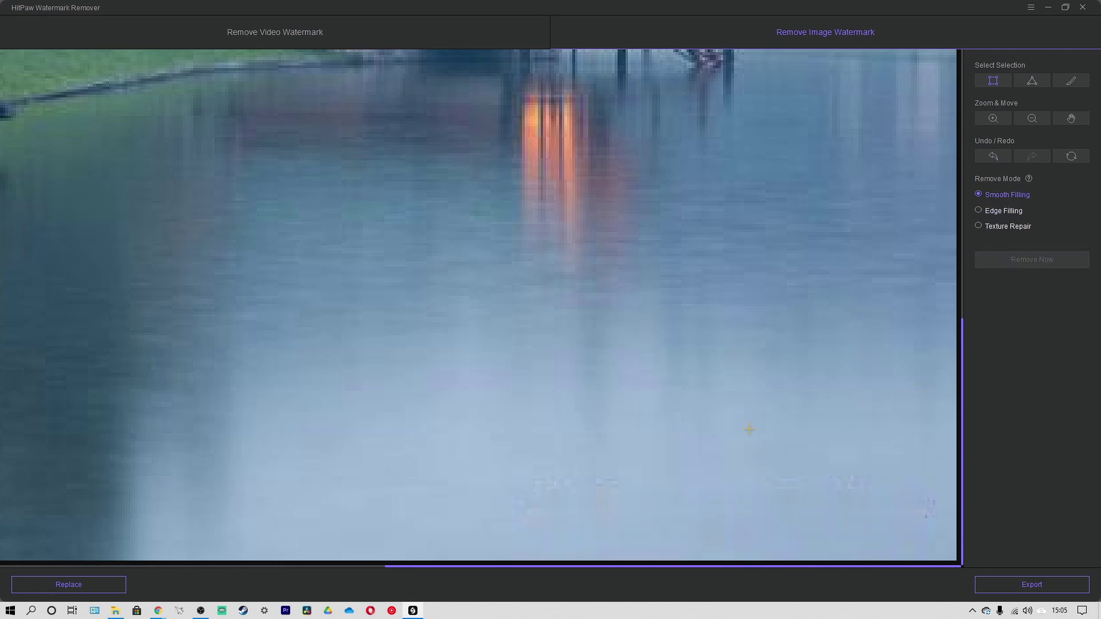
scroll(781, 439, down, 5)
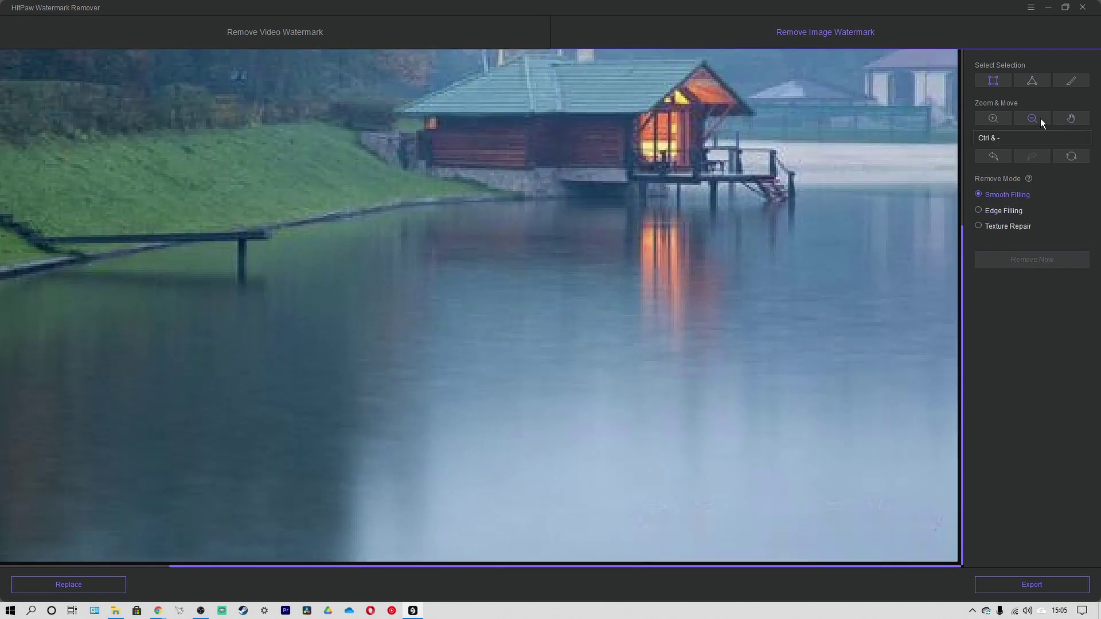
Step: Zoom out so the whole boathouse photo fits the canvas and confirm no watermark remains
click(1040, 118)
scroll(573, 355, down, 3)
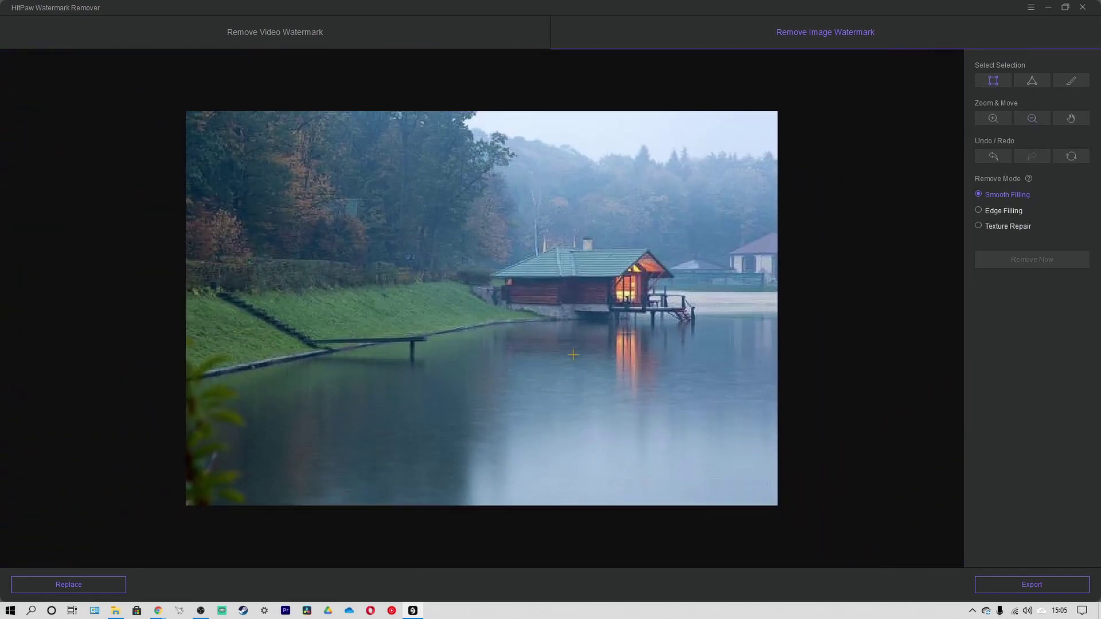
scroll(573, 355, up, 1)
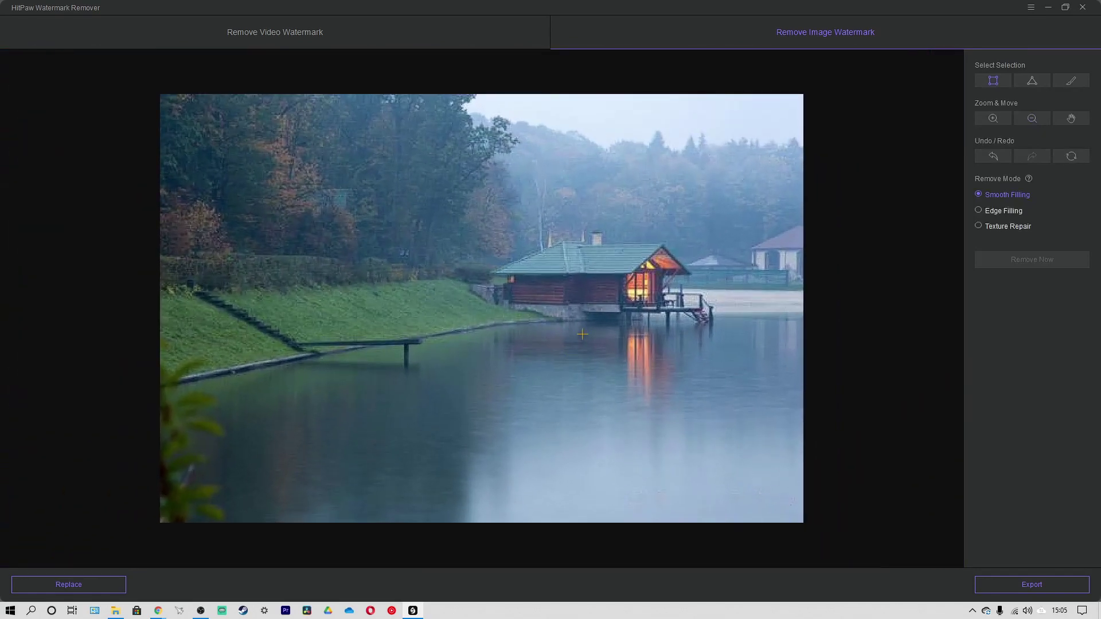